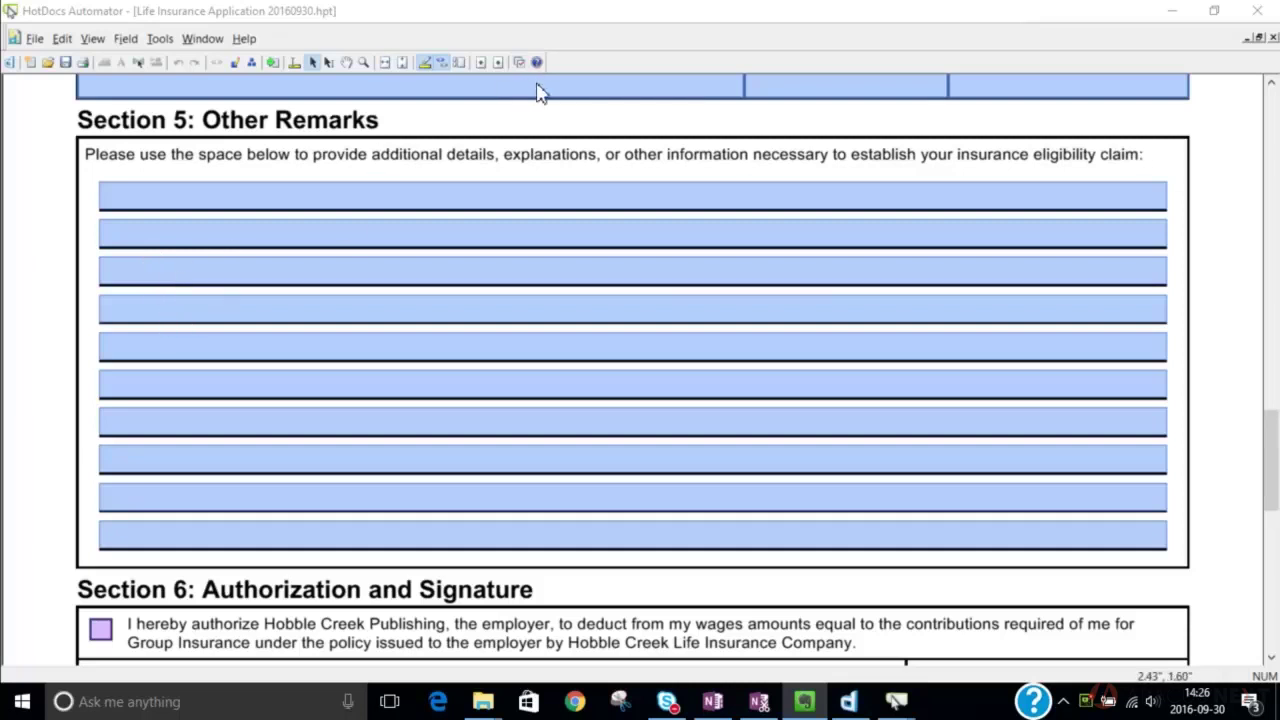
Hide the shaded field backgrounds so the Other Remarks lines show as plain rules
key("ctrl+h")
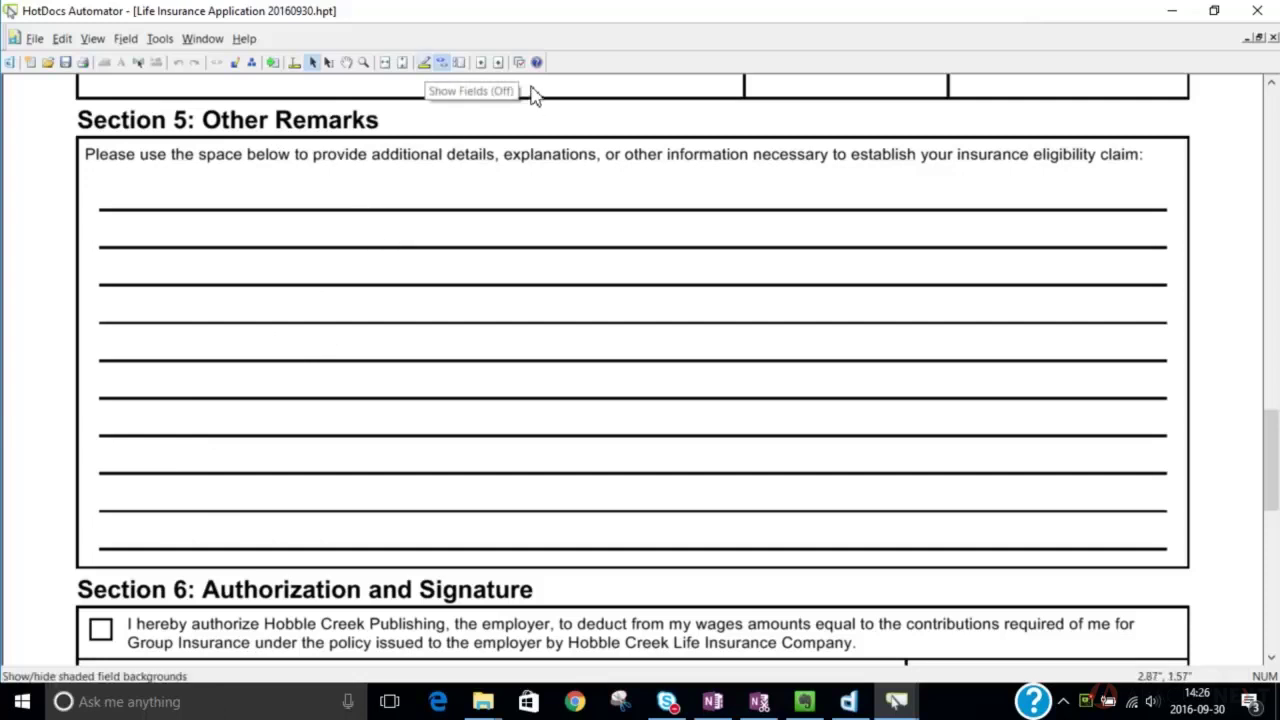
Turn field shading back on so all ten remark lines appear shaded
left_click(424, 62)
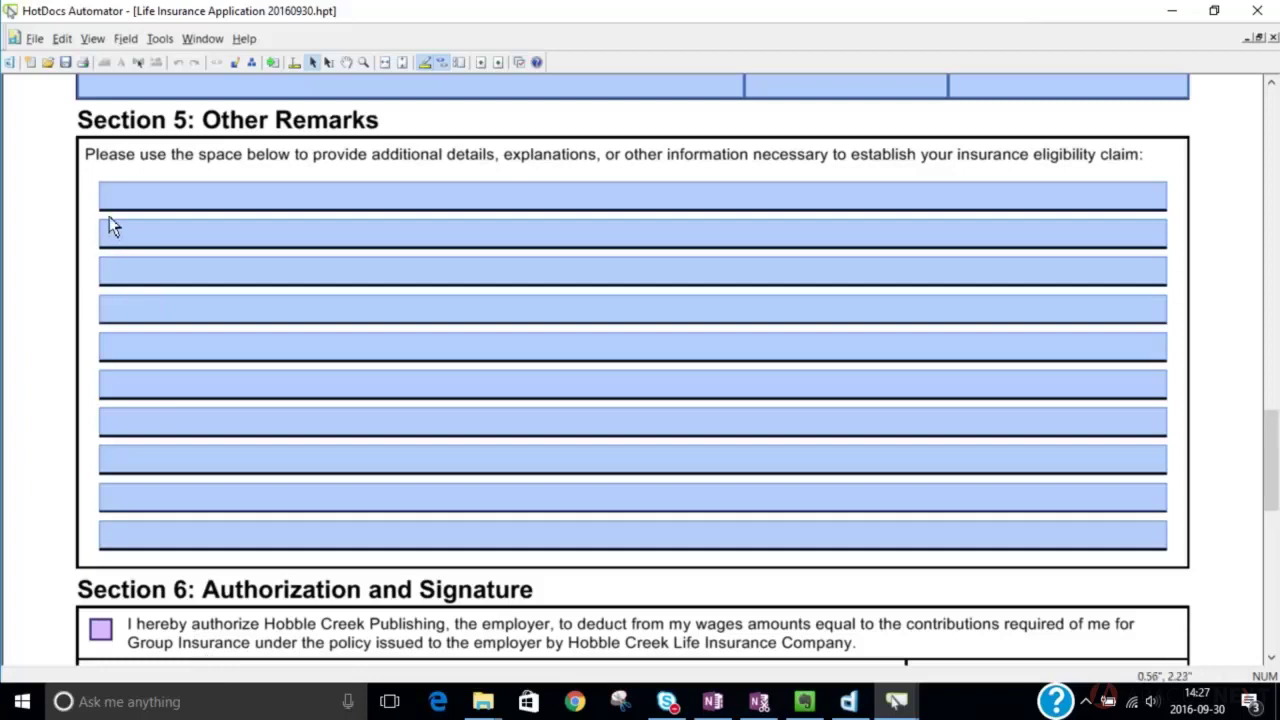
left_click_drag(109, 218, 117, 221)
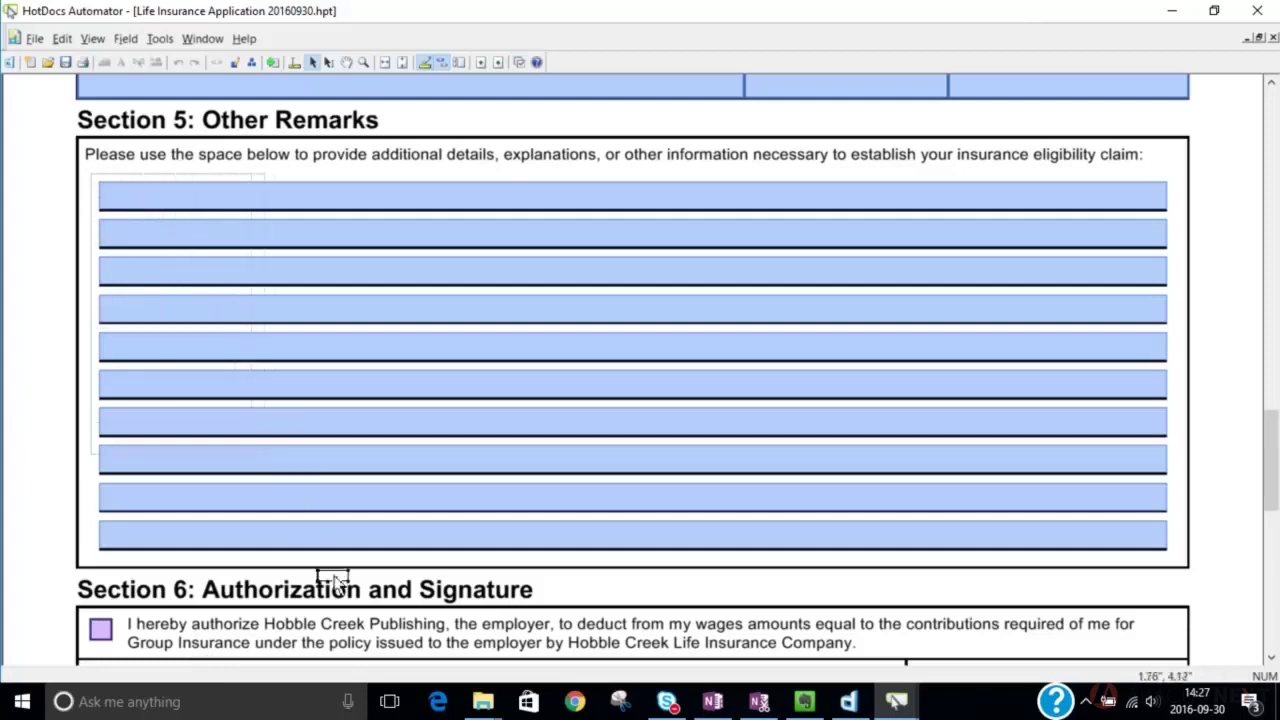
Select all ten Other Remarks line fields in Section 5
mouse_move(134, 243)
left_mouse_down()
mouse_move(468, 706)
mouse_move(1160, 700)
left_mouse_up()
left_click_drag(1172, 558, 1176, 560)
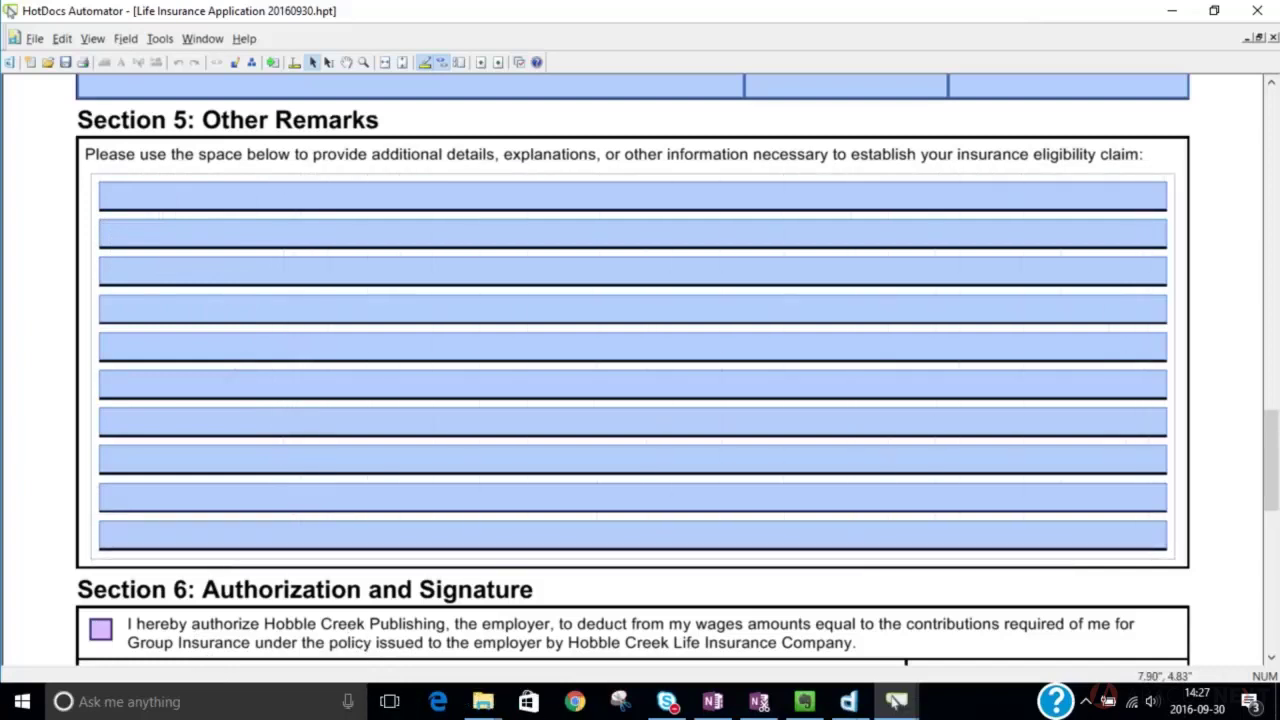
left_click_drag(1176, 560, 1177, 562)
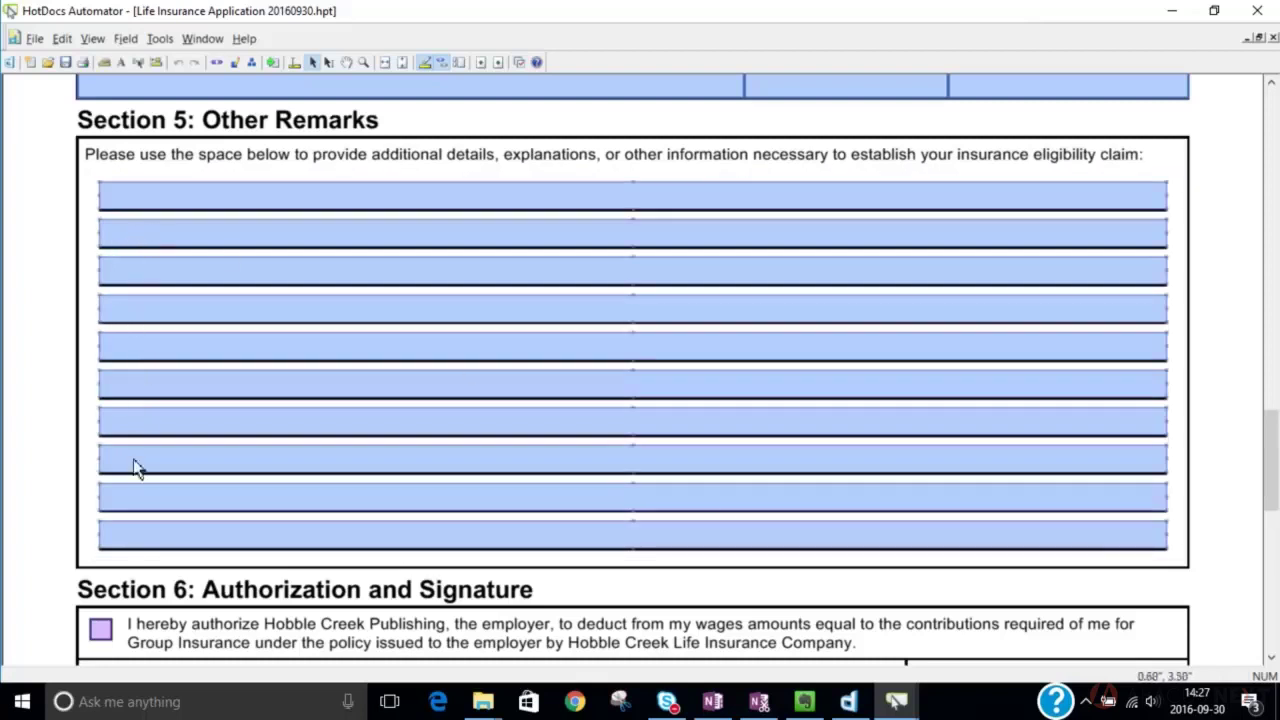
Group the selected remark fields into one run-on group and open its Field Properties
right_click(188, 246)
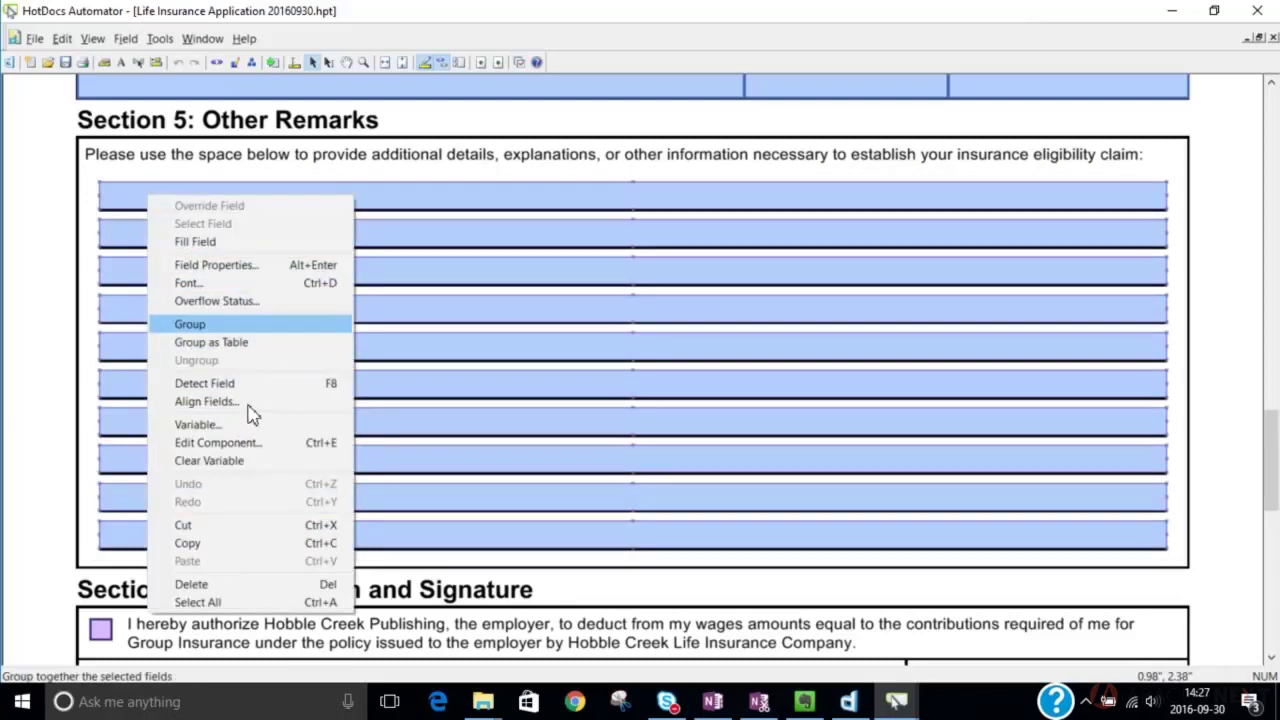
key("Return")
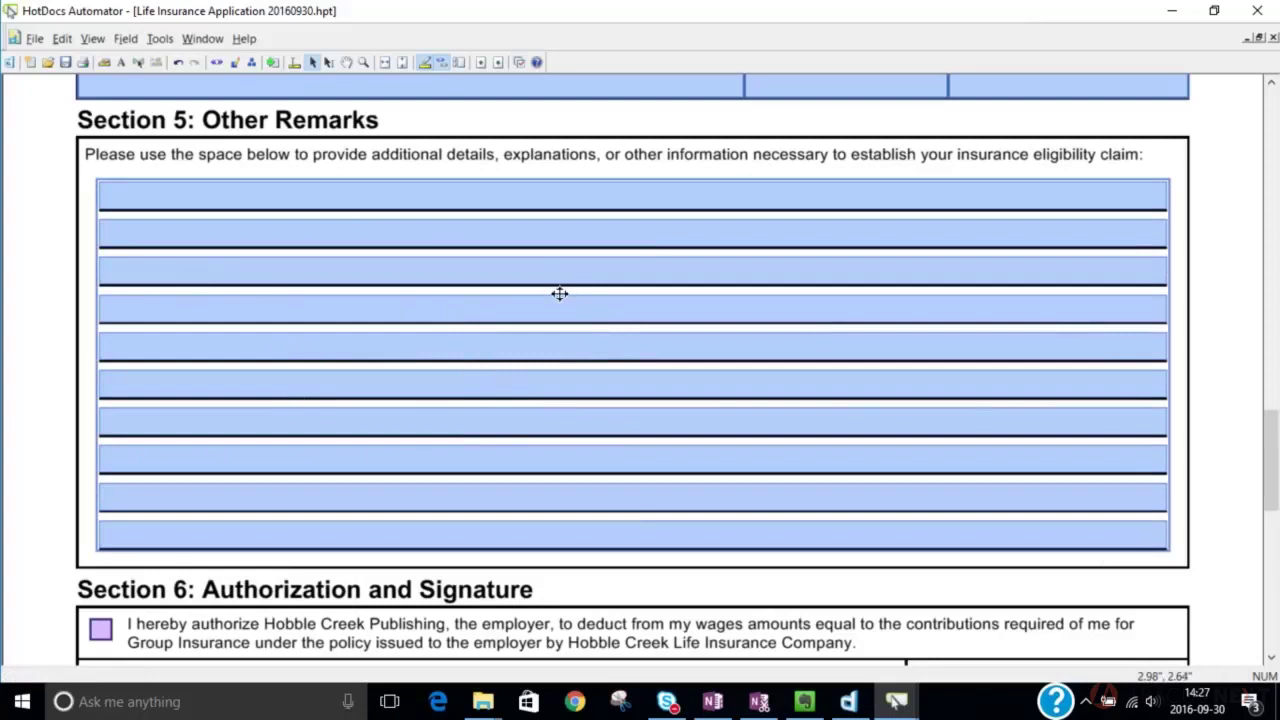
right_click(519, 247)
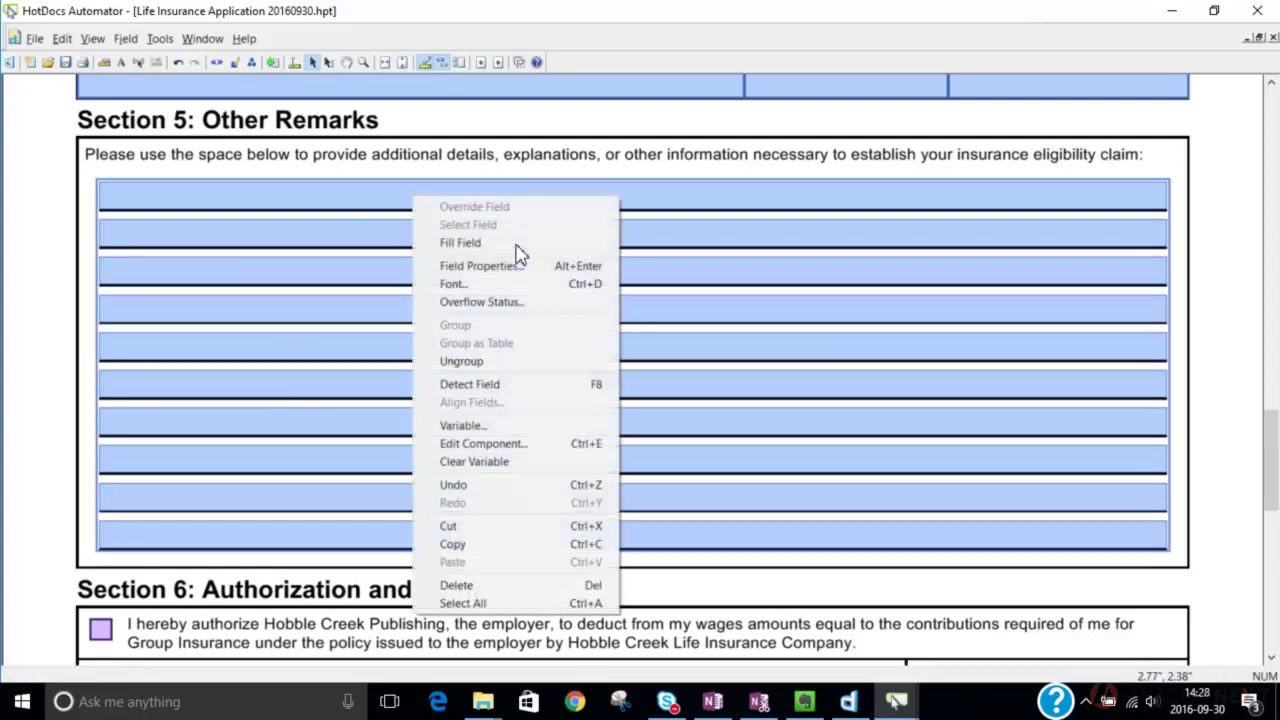
key("Return")
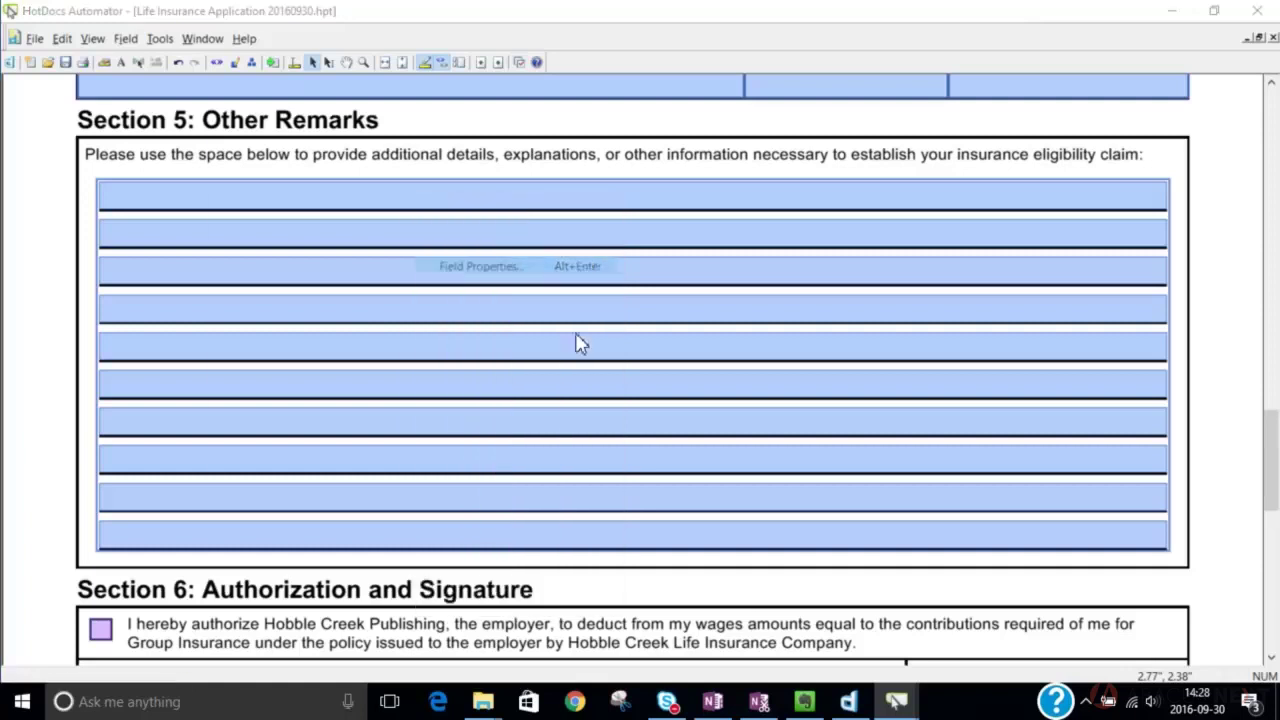
Link the run-on group to the existing Other Remarks variable on the Type tab
left_click(234, 84)
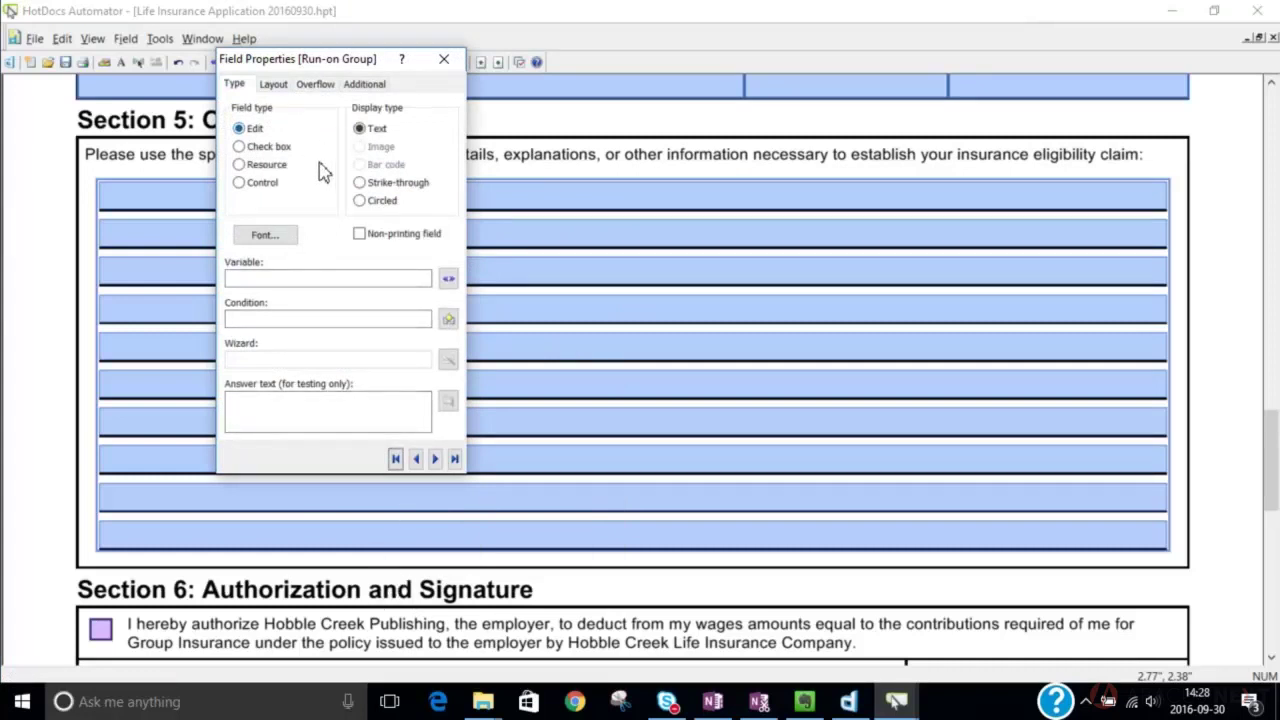
left_click(350, 278)
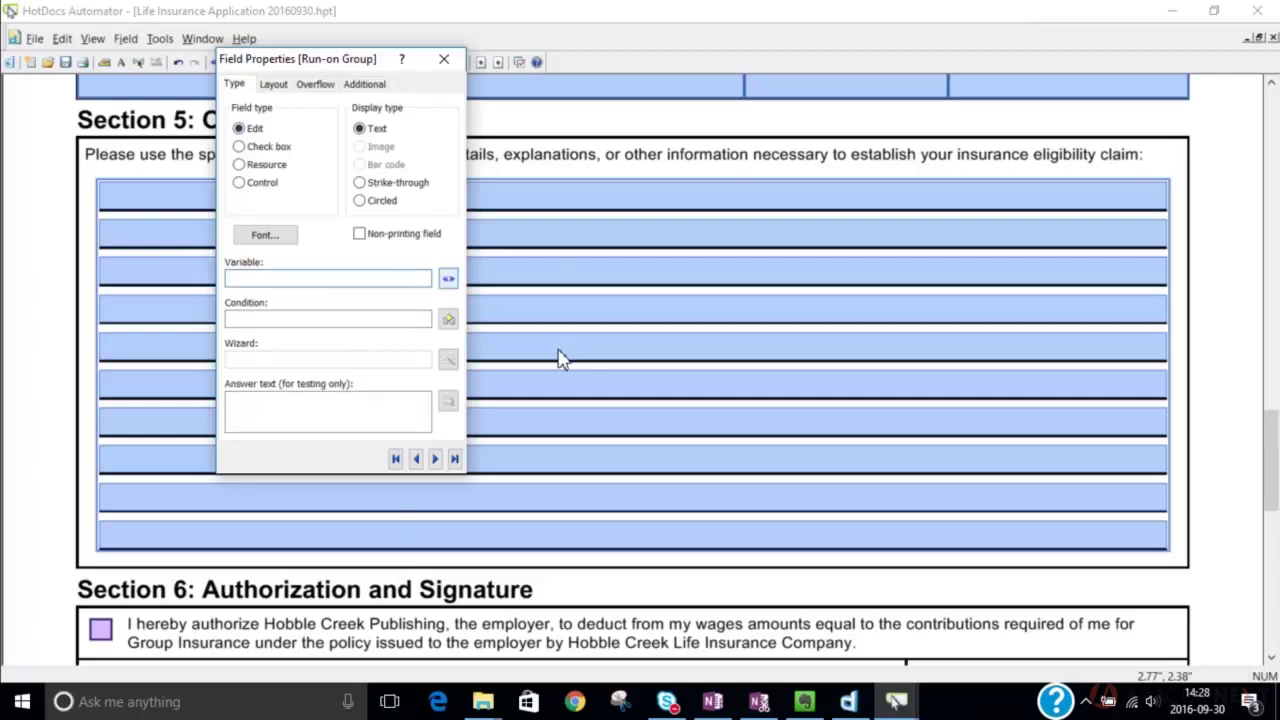
left_click(448, 278)
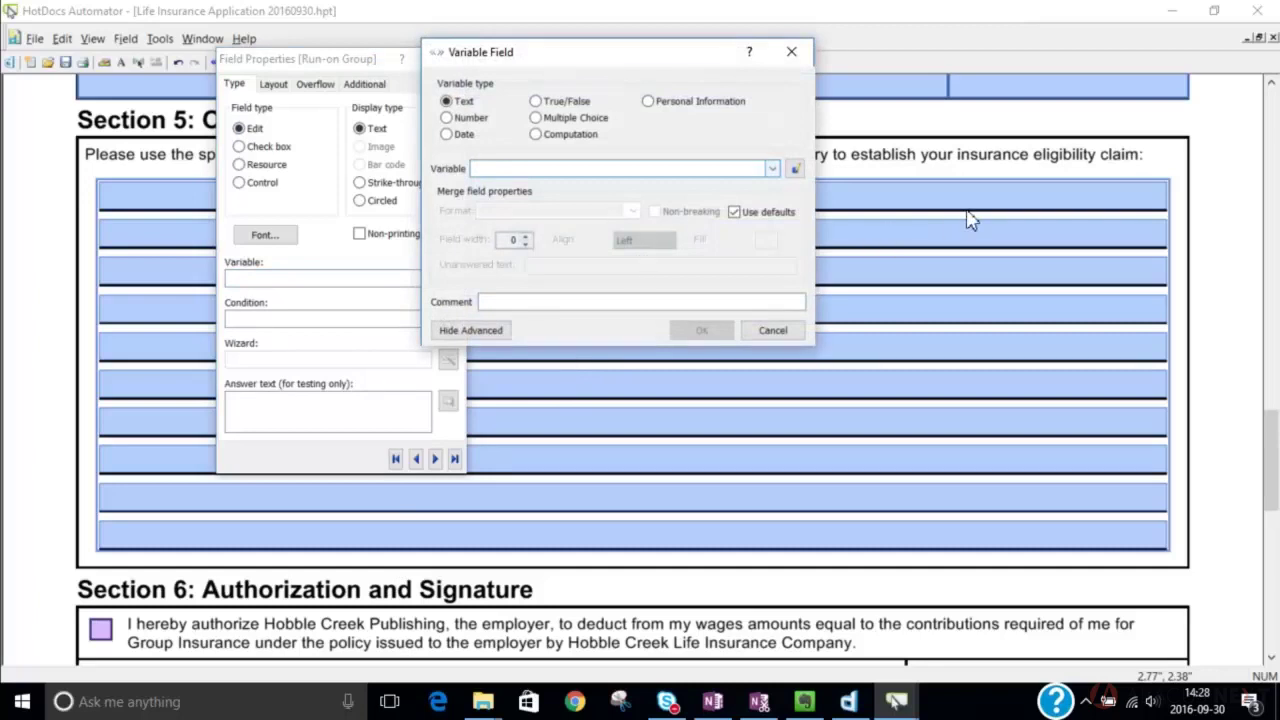
key("alt+Down")
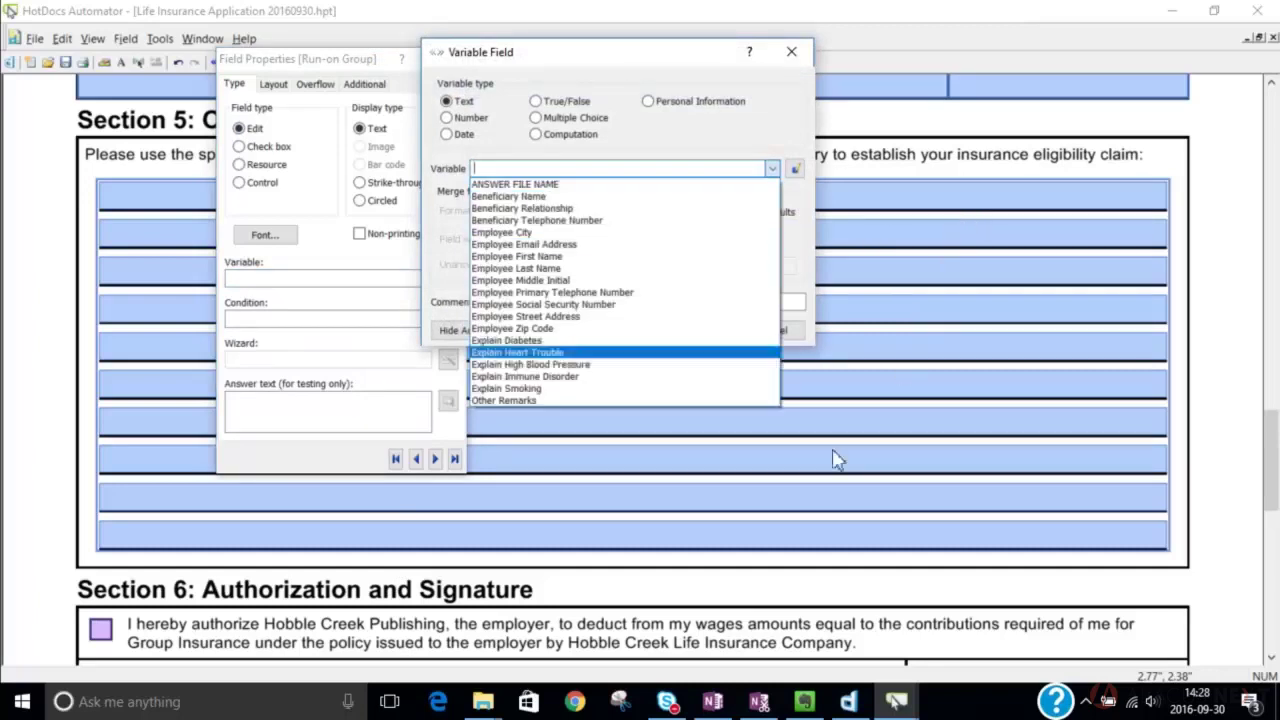
key("Return")
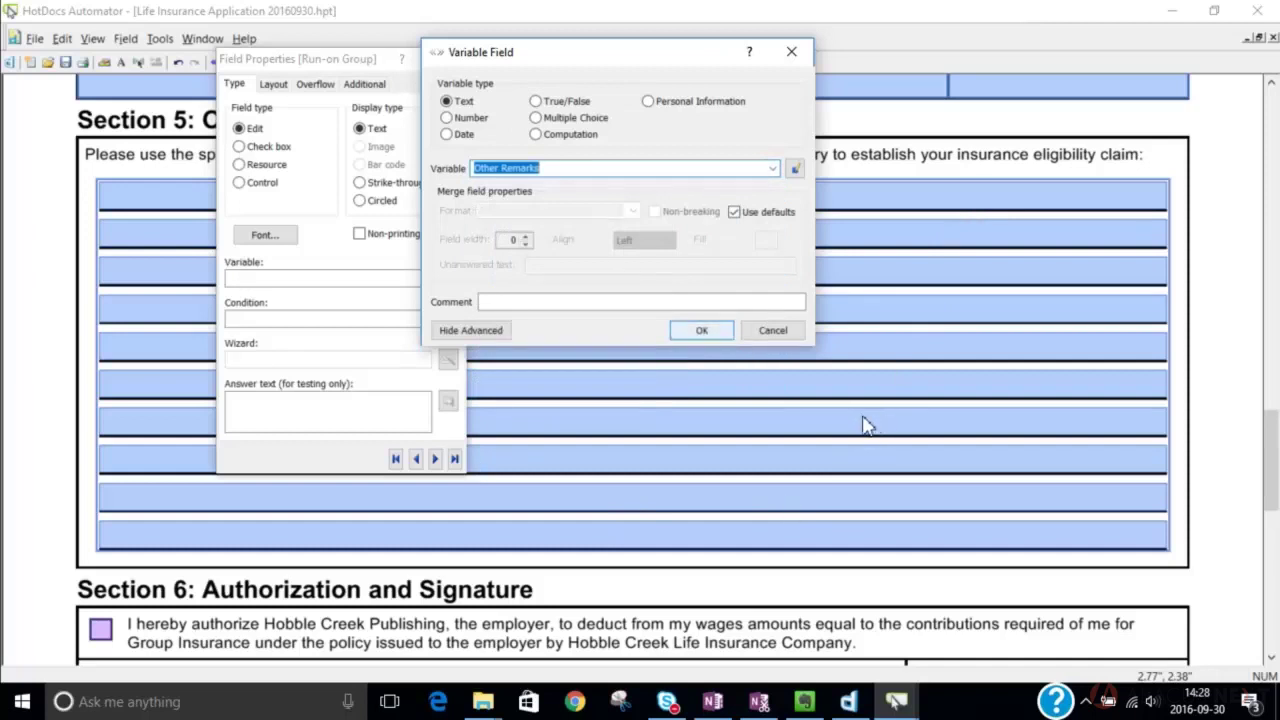
key("Return")
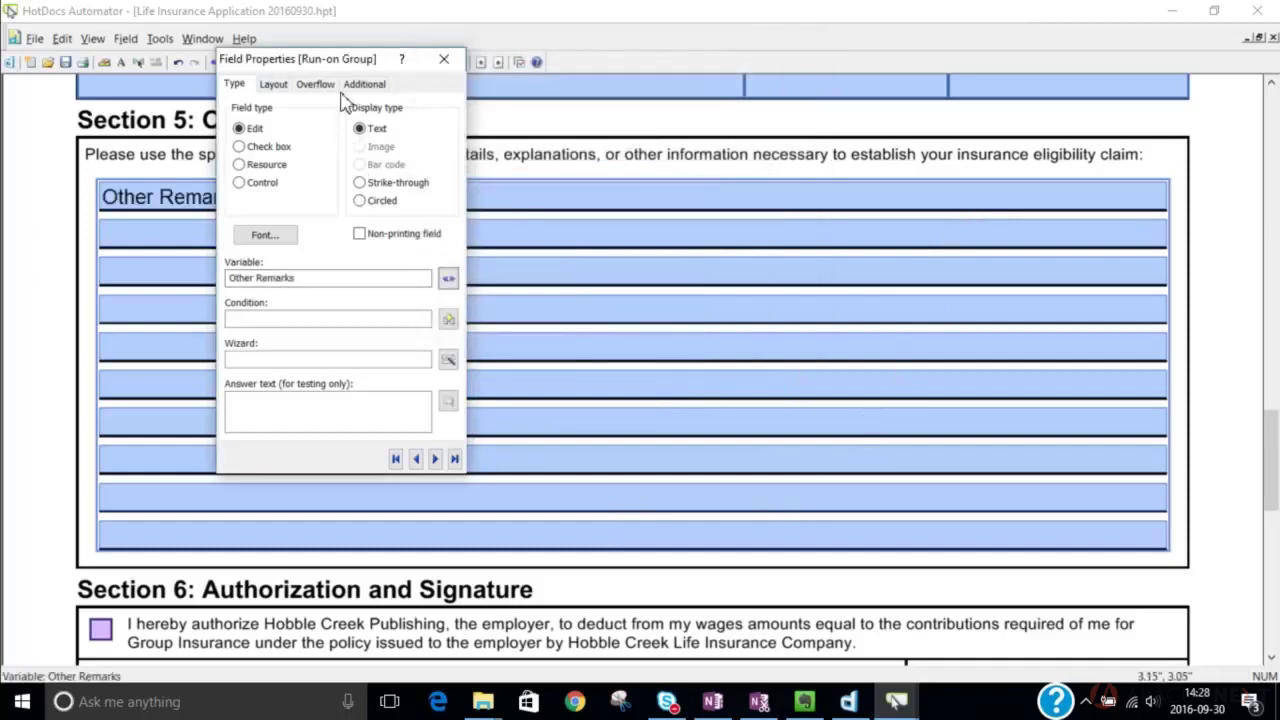
Set the group's maximum line count to 0 and close Field Properties
key("ctrl+Tab")
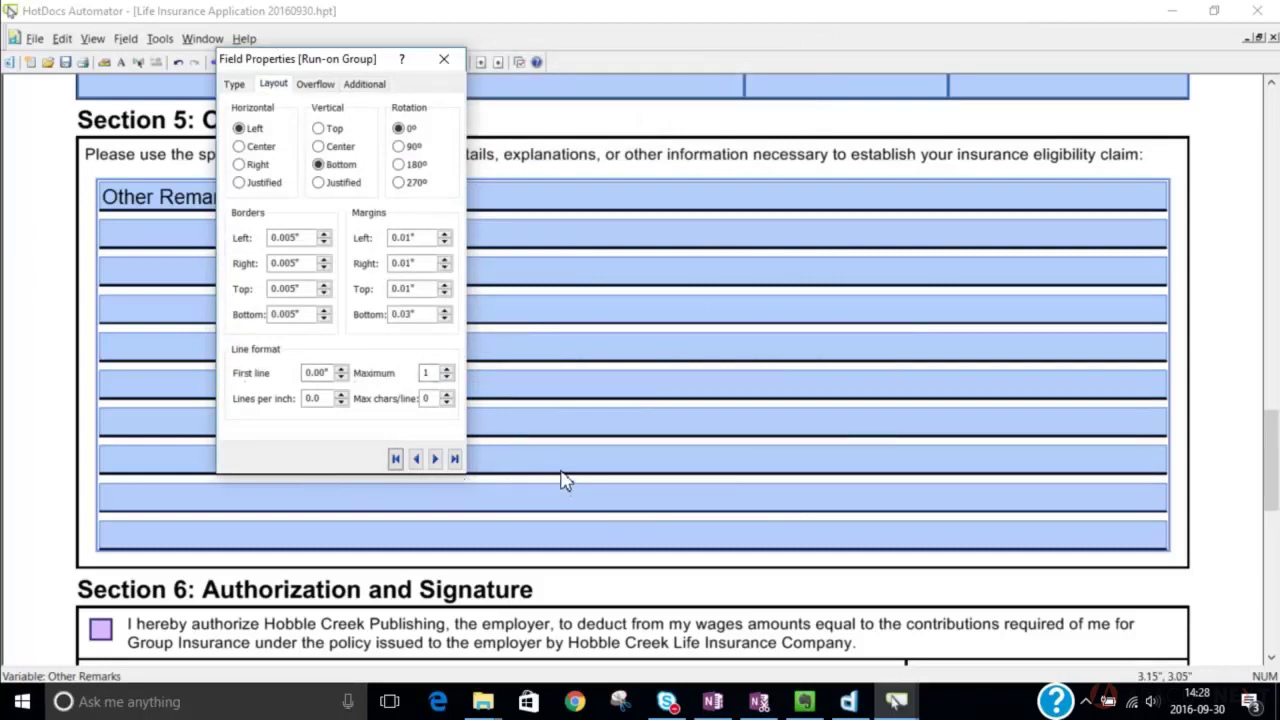
type("0")
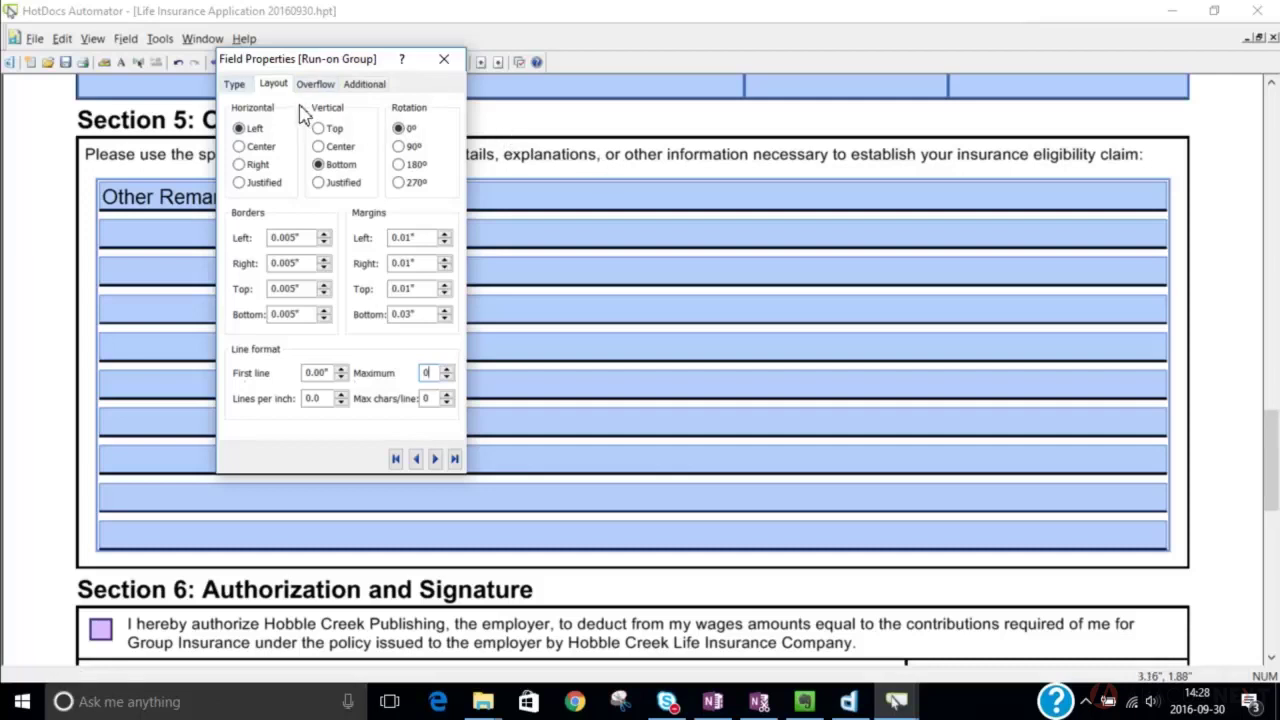
key("ctrl+shift+Tab")
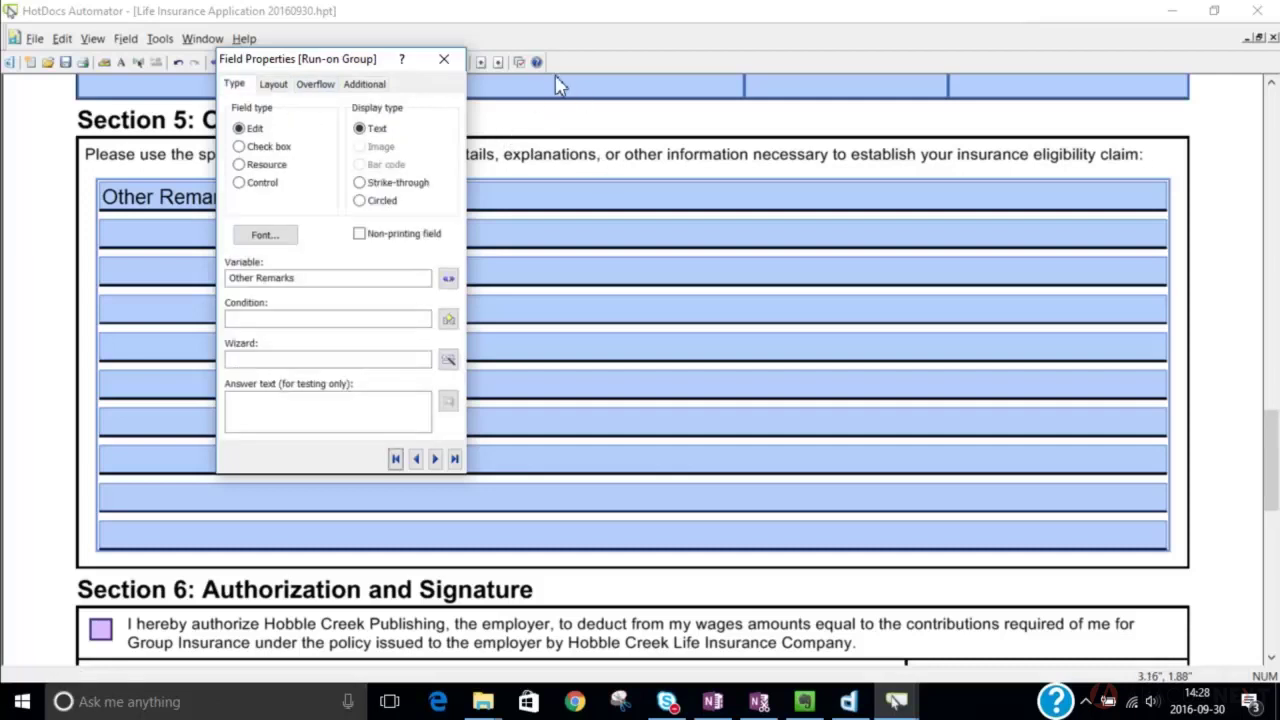
left_click(444, 59)
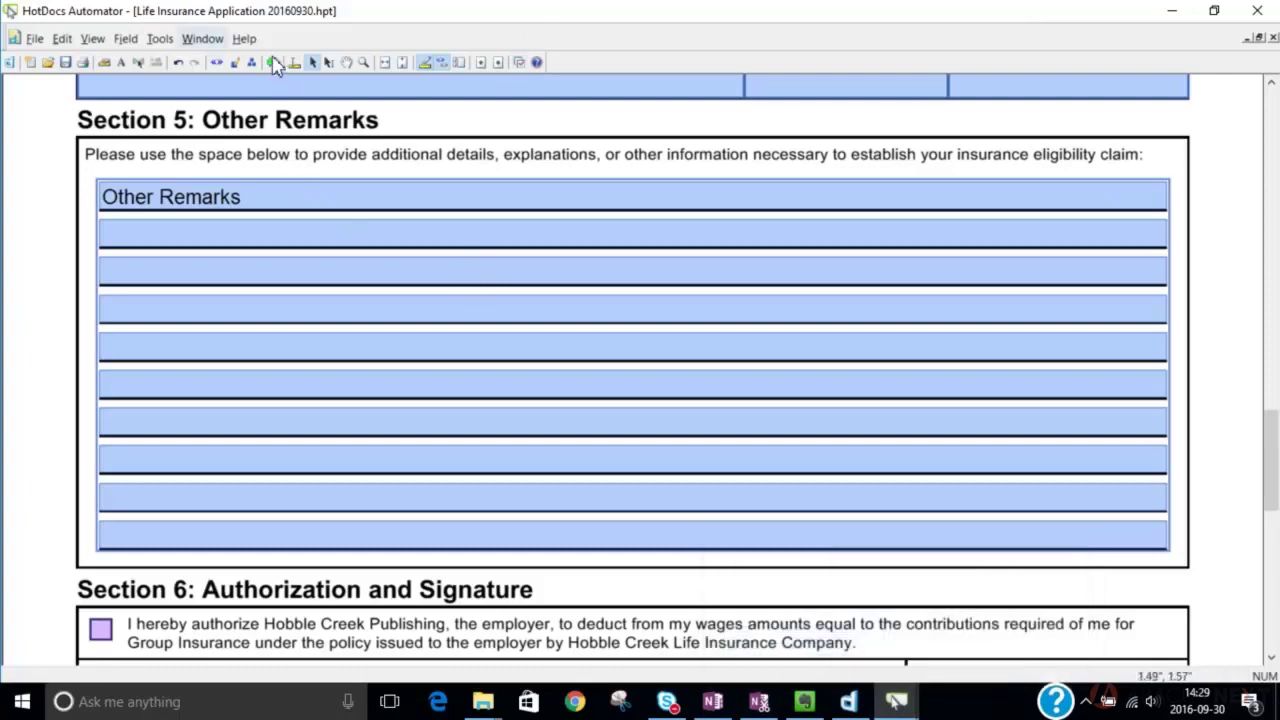
Switch to the complaint_for_a_civil_case.hpt template from the Window menu
key("alt+w")
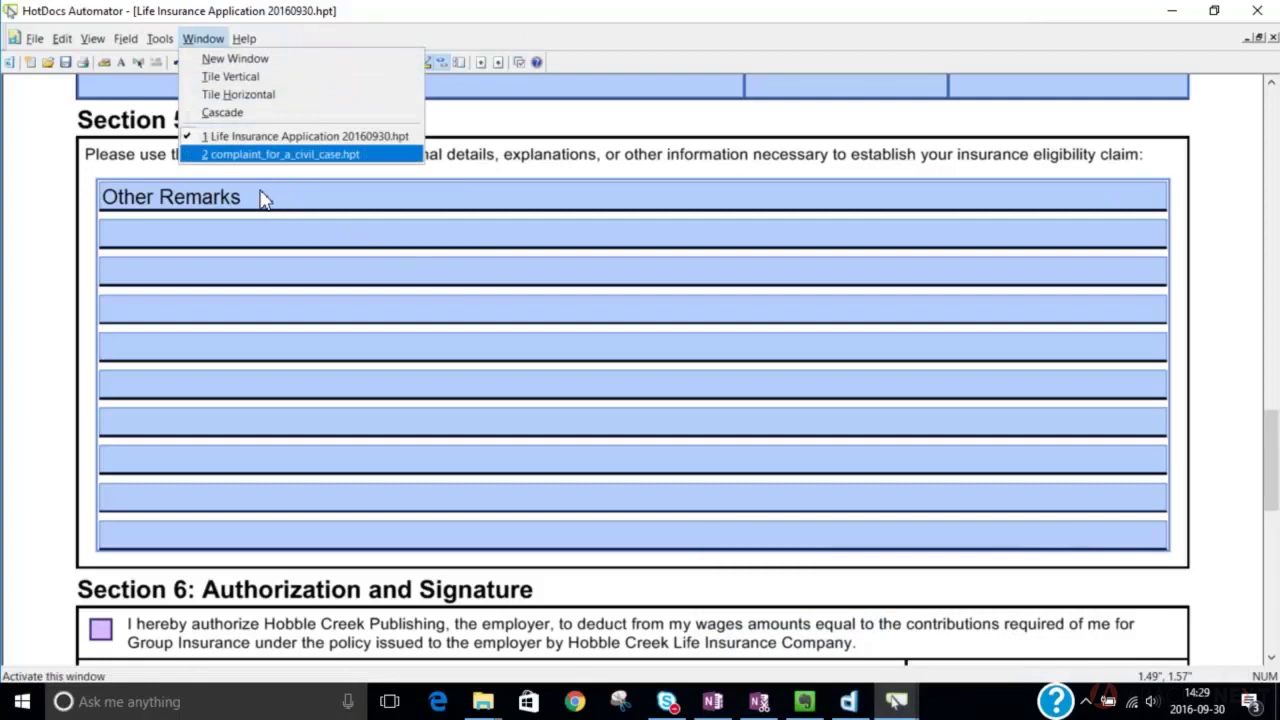
key("Return")
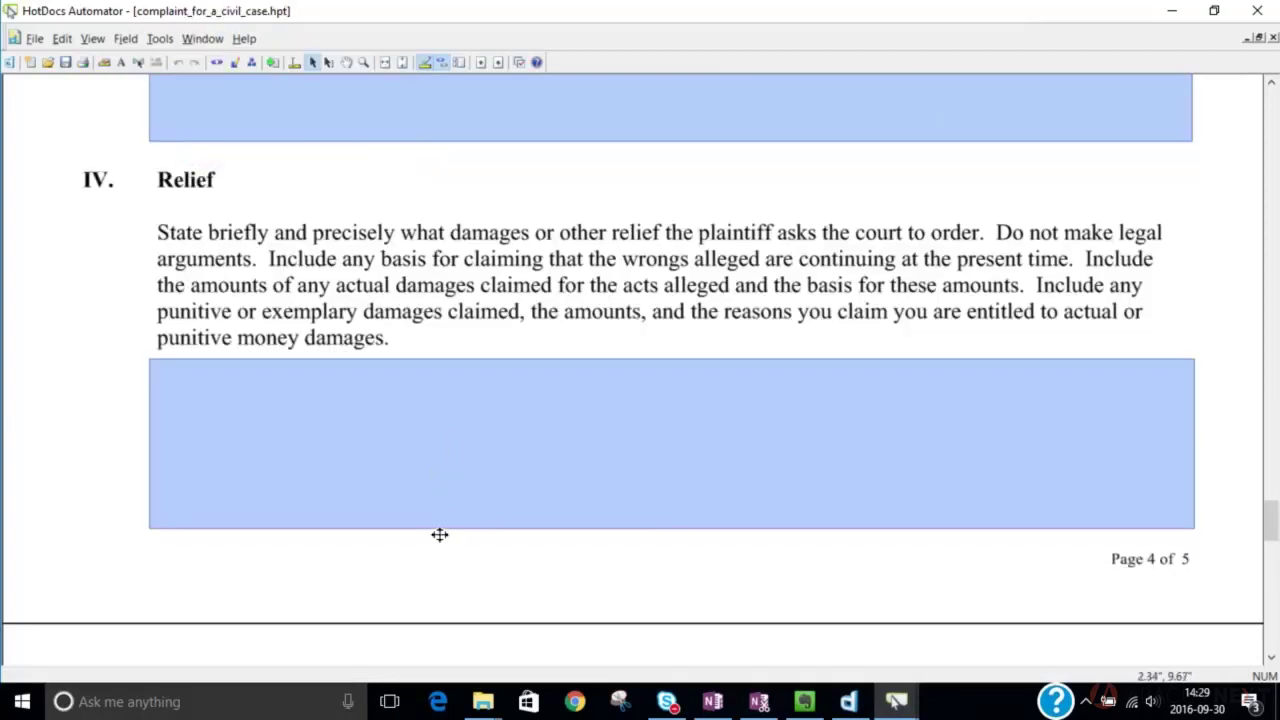
Bring section IV. Relief into view, select its blue answer field, and show its actions
scroll(443, 533, "down", 1)
scroll(637, 545, "down", 3)
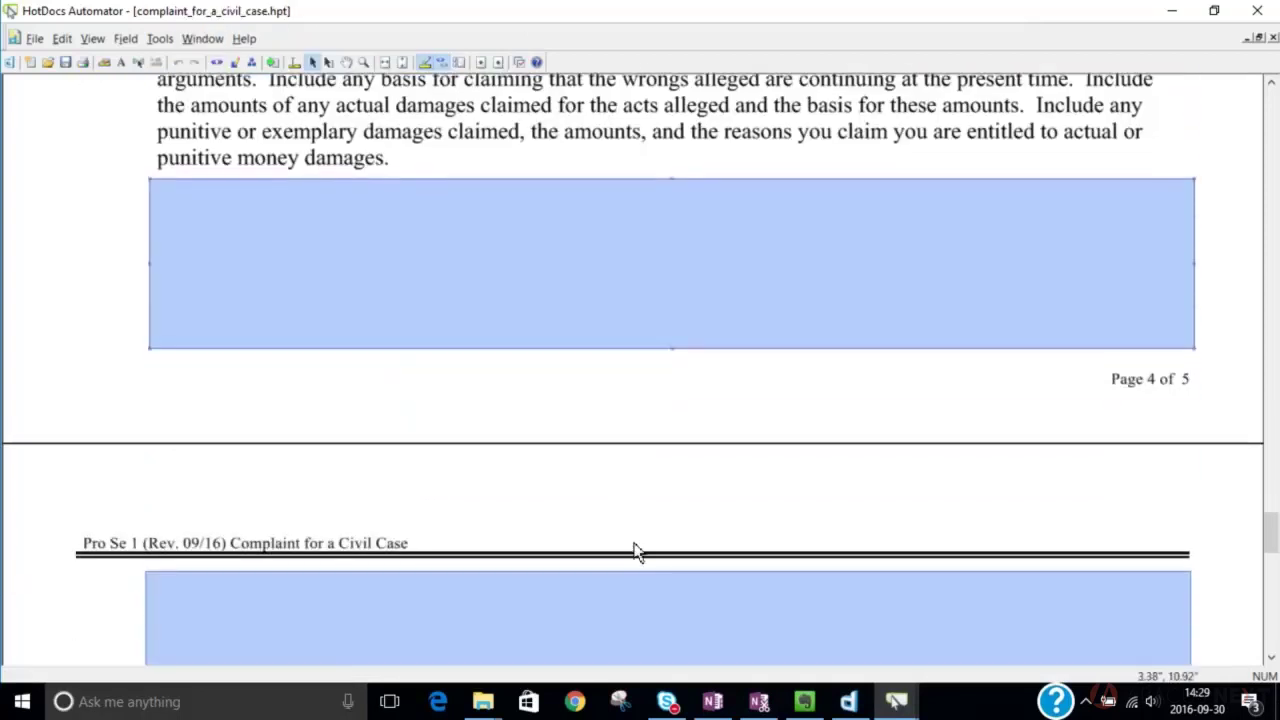
scroll(640, 545, "down", 3)
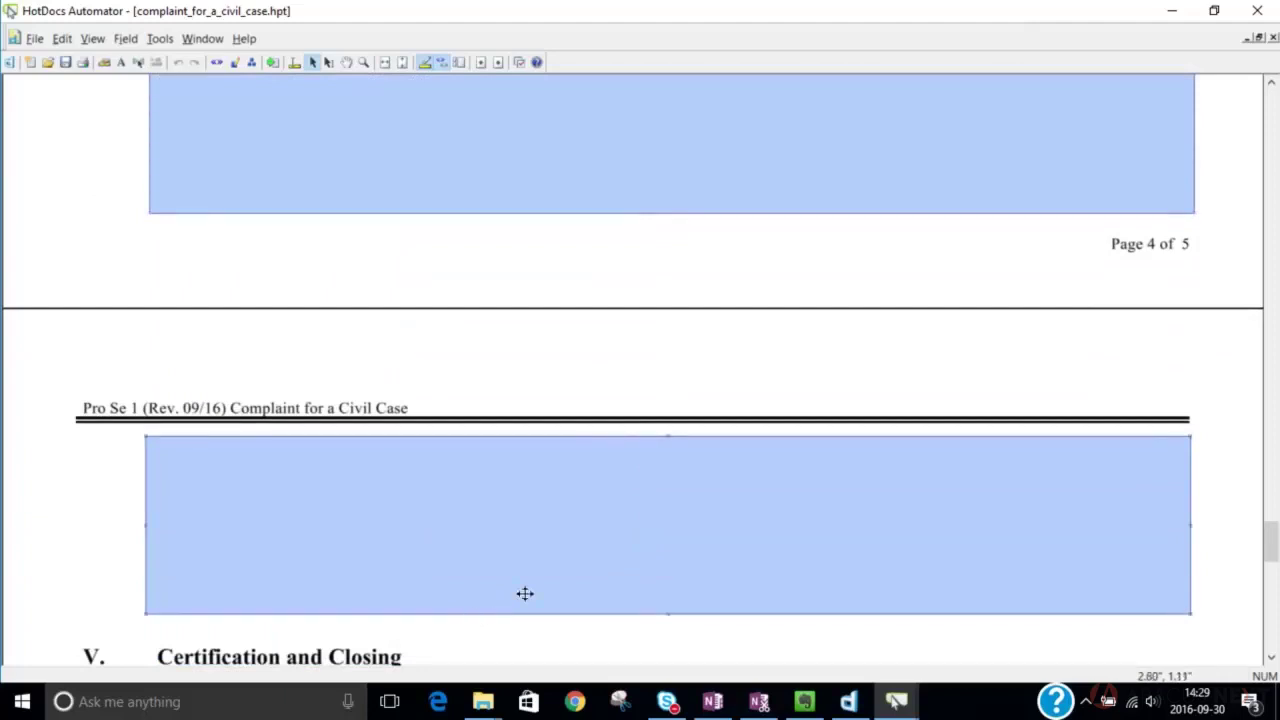
scroll(525, 597, "up", 2)
scroll(416, 534, "up", 1)
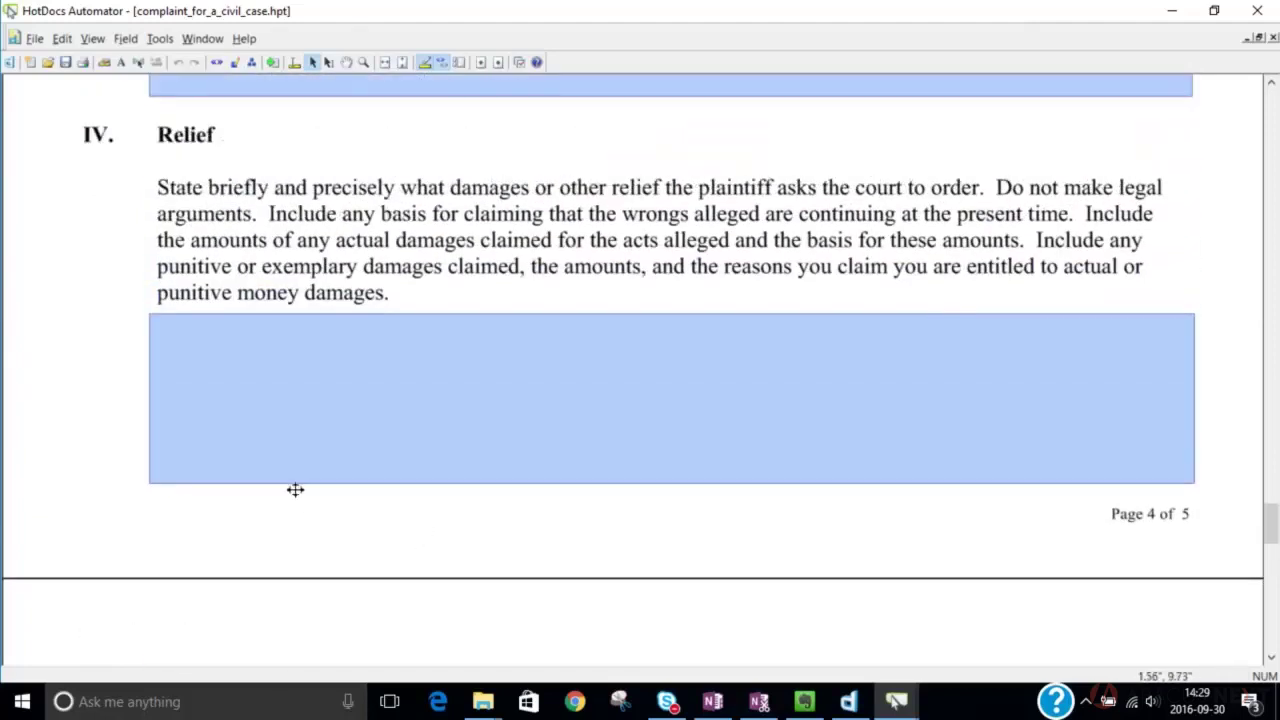
left_click_drag(291, 489, 289, 493)
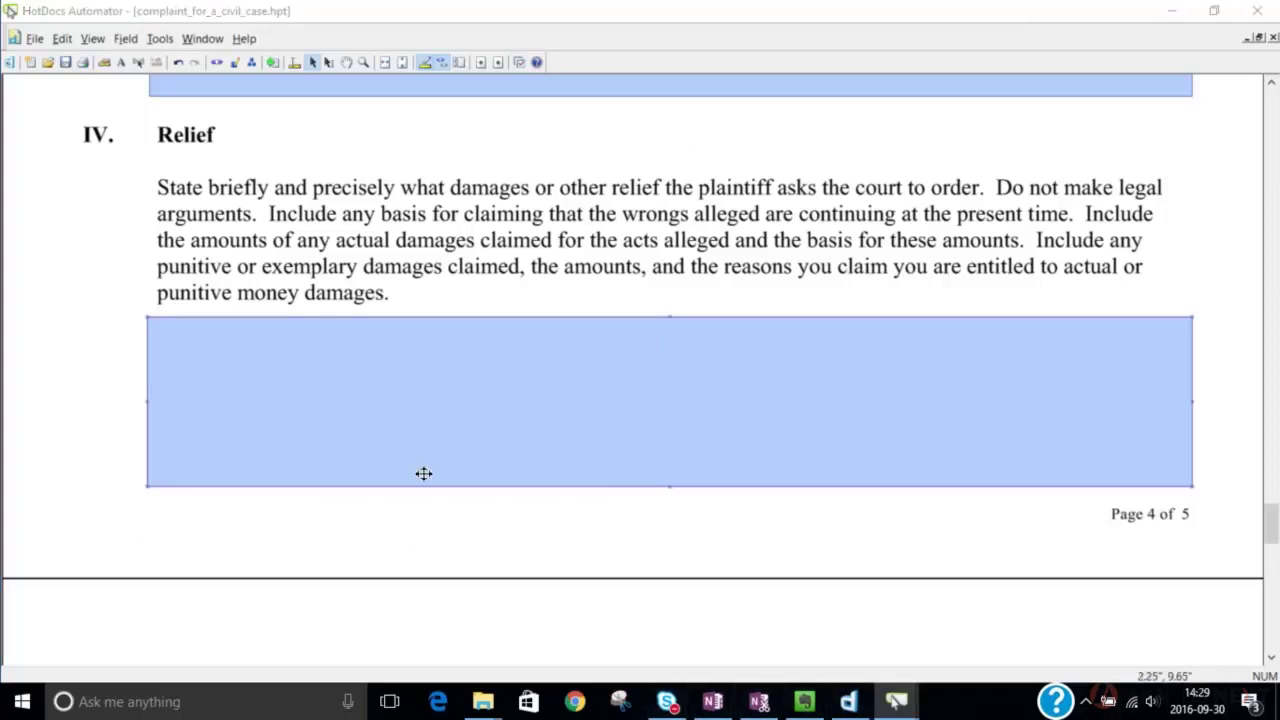
right_click(503, 451)
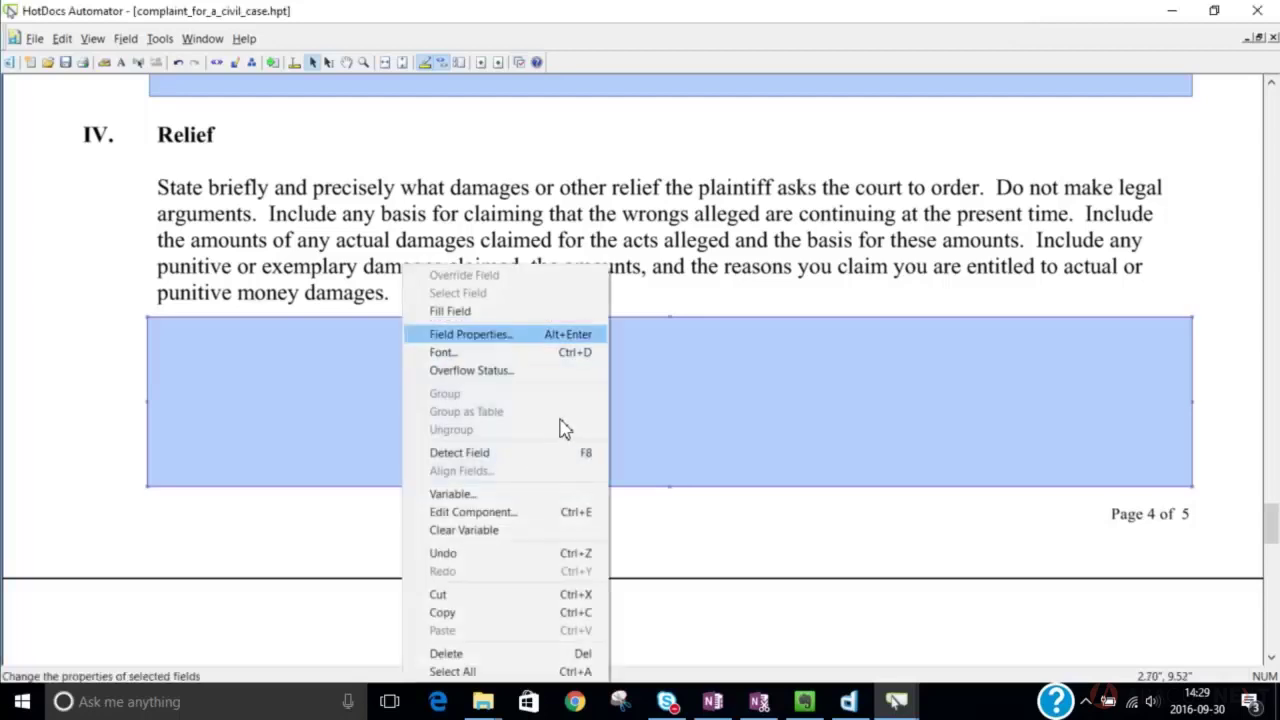
In the Relief field's properties, set maximum lines to 0 and open its variable chooser
key("Return")
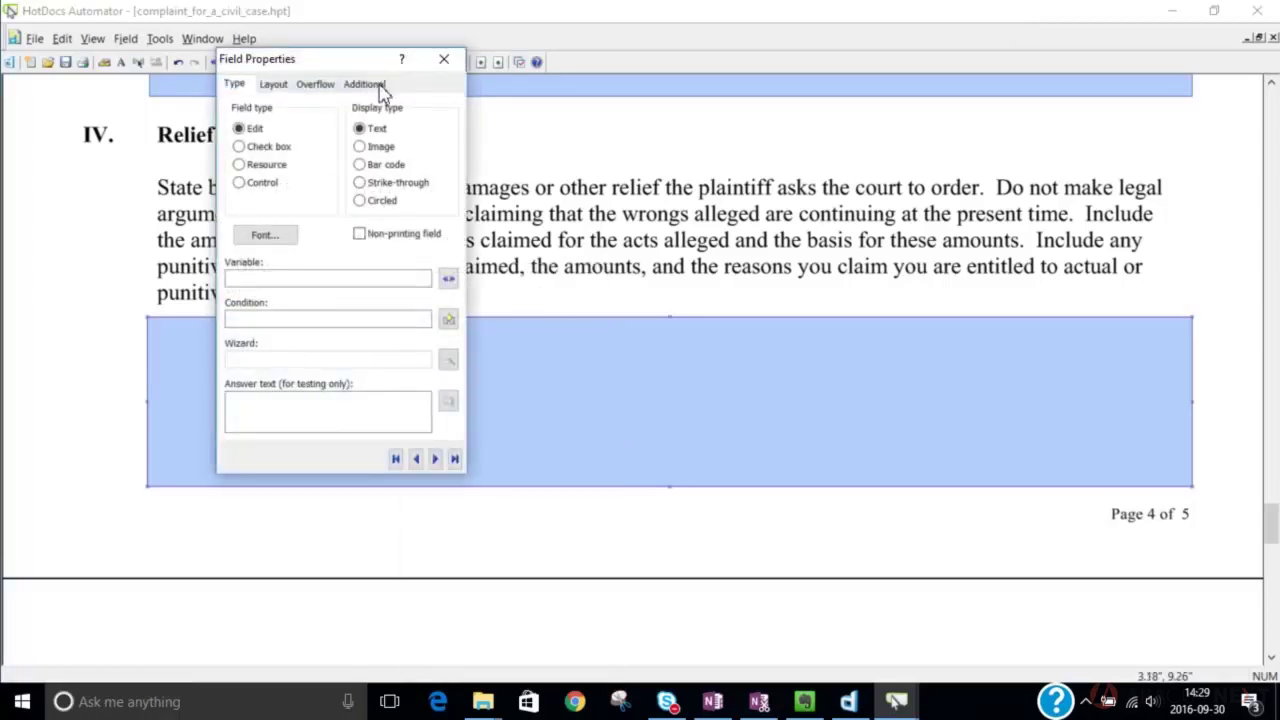
mouse_move(400, 56)
left_mouse_down()
mouse_move(549, 114)
mouse_move(1013, 145)
left_mouse_up()
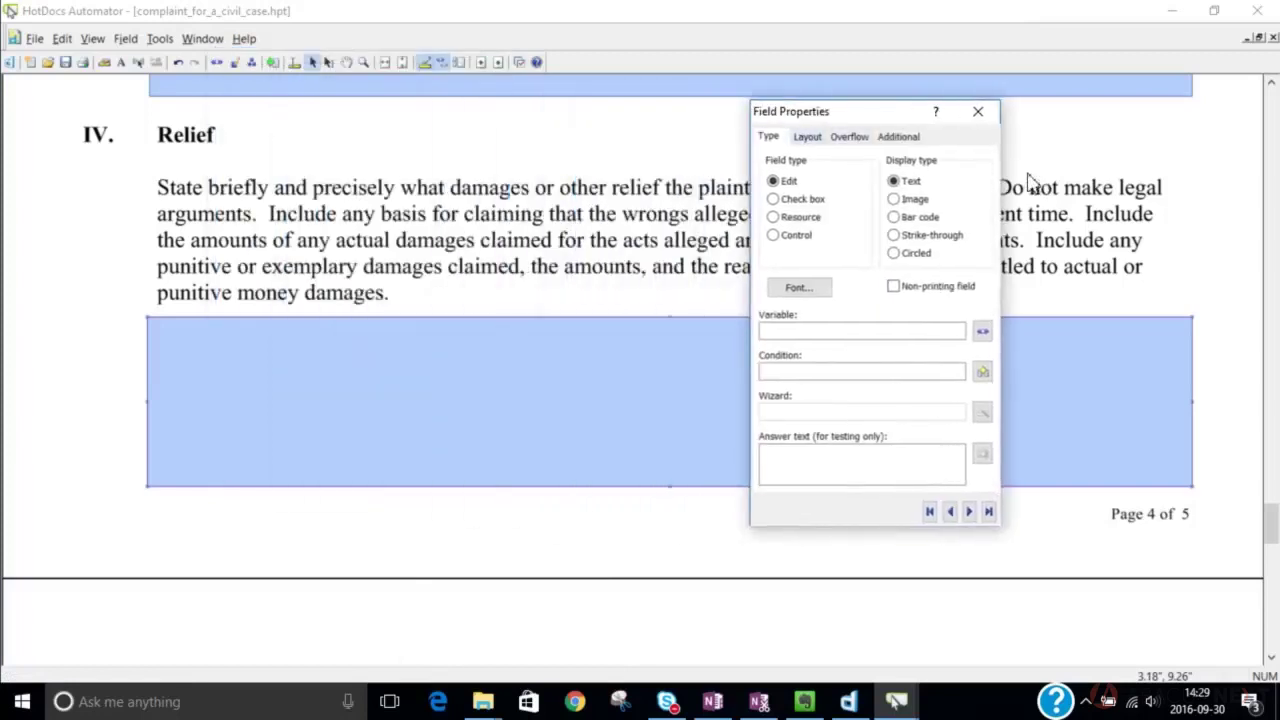
key("ctrl+Tab")
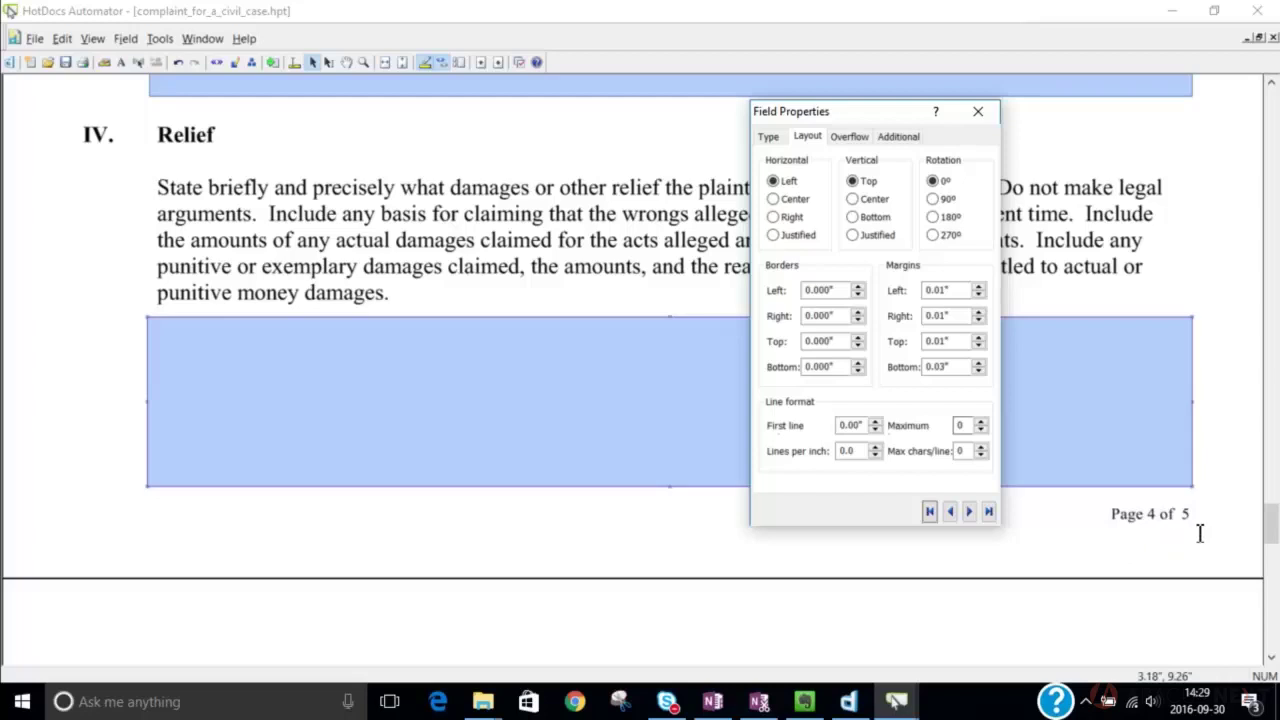
key("Tab")
key("Right")
key("ctrl+shift+Tab")
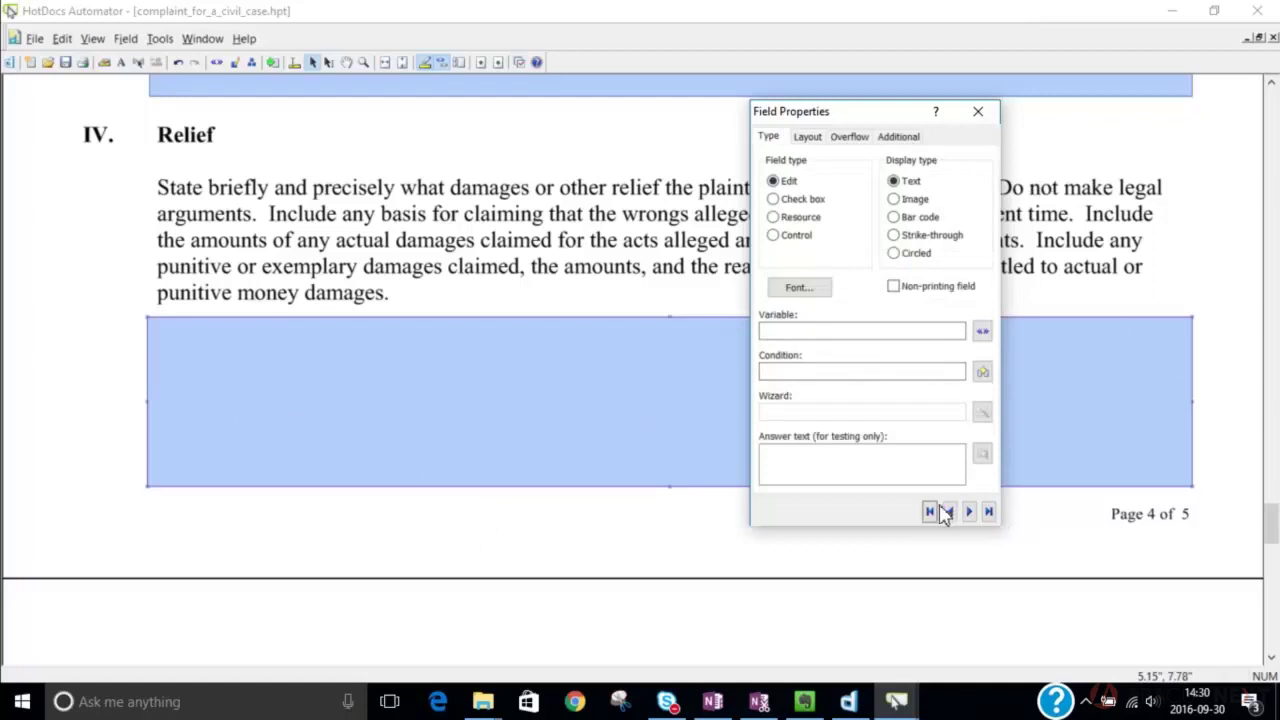
key("Tab")
key("F2")
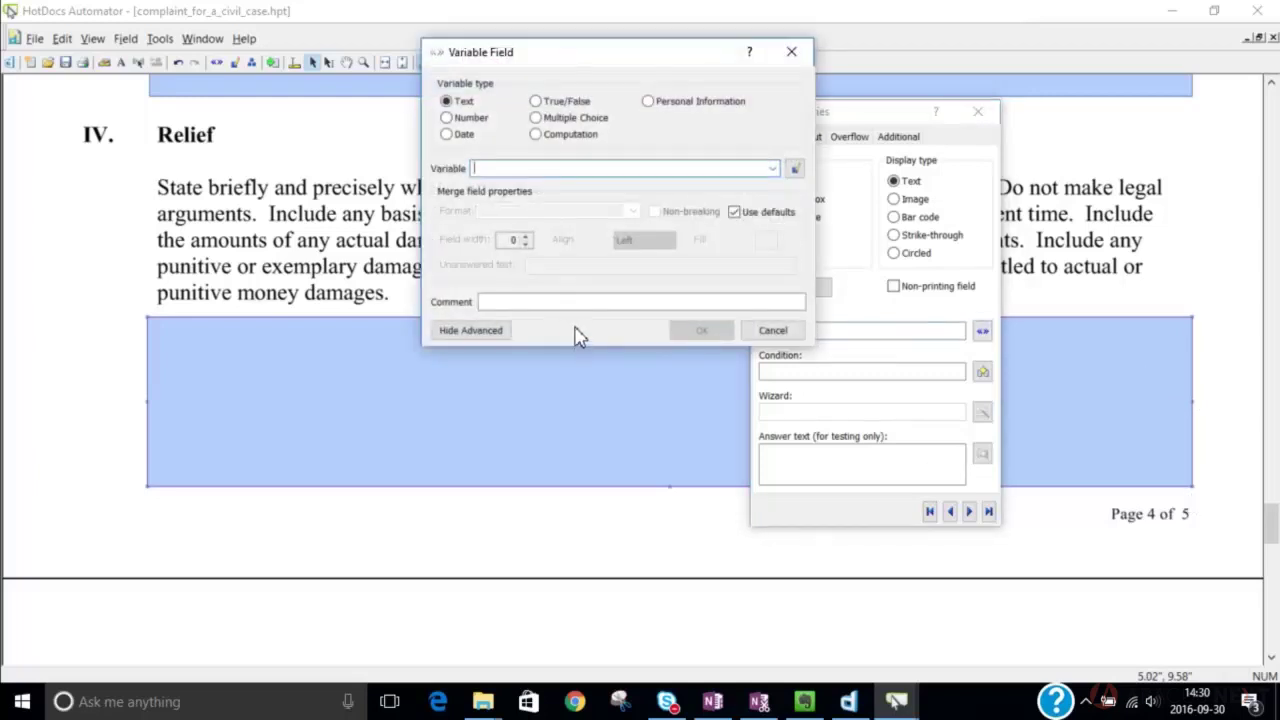
Create a Relief Description text variable with field length 12 for the Relief field
type("Rele")
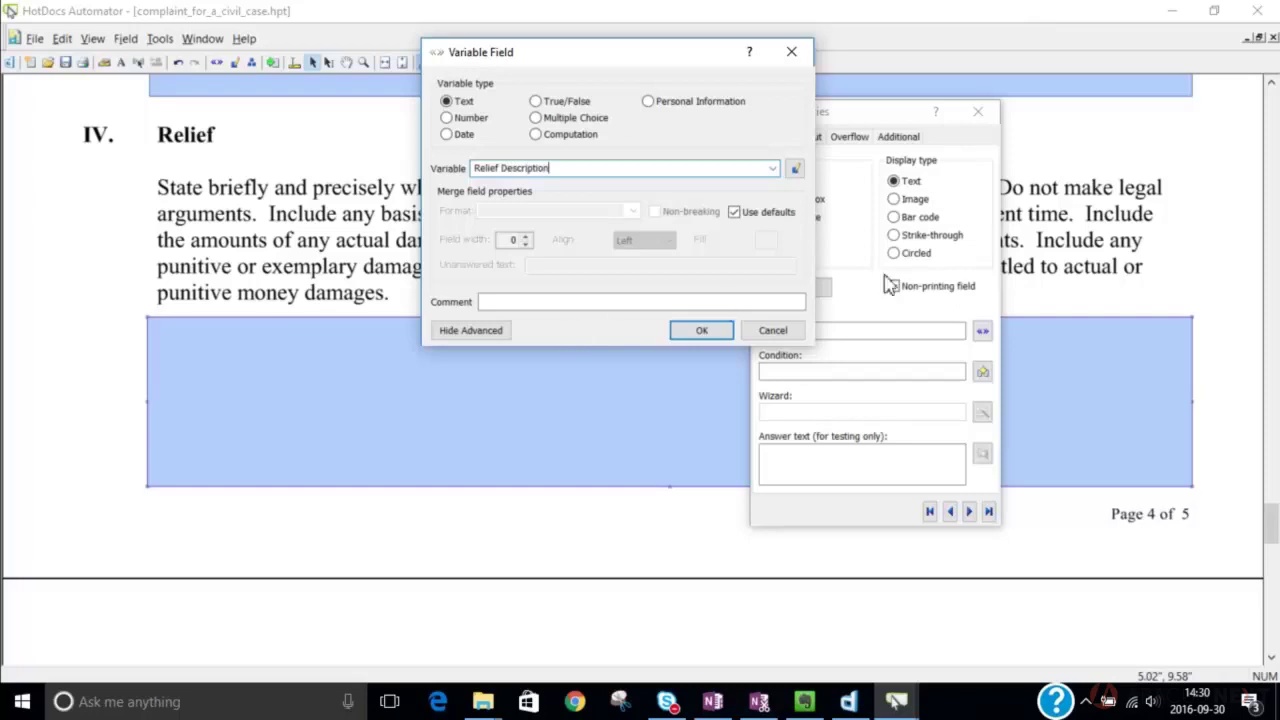
left_click(794, 168)
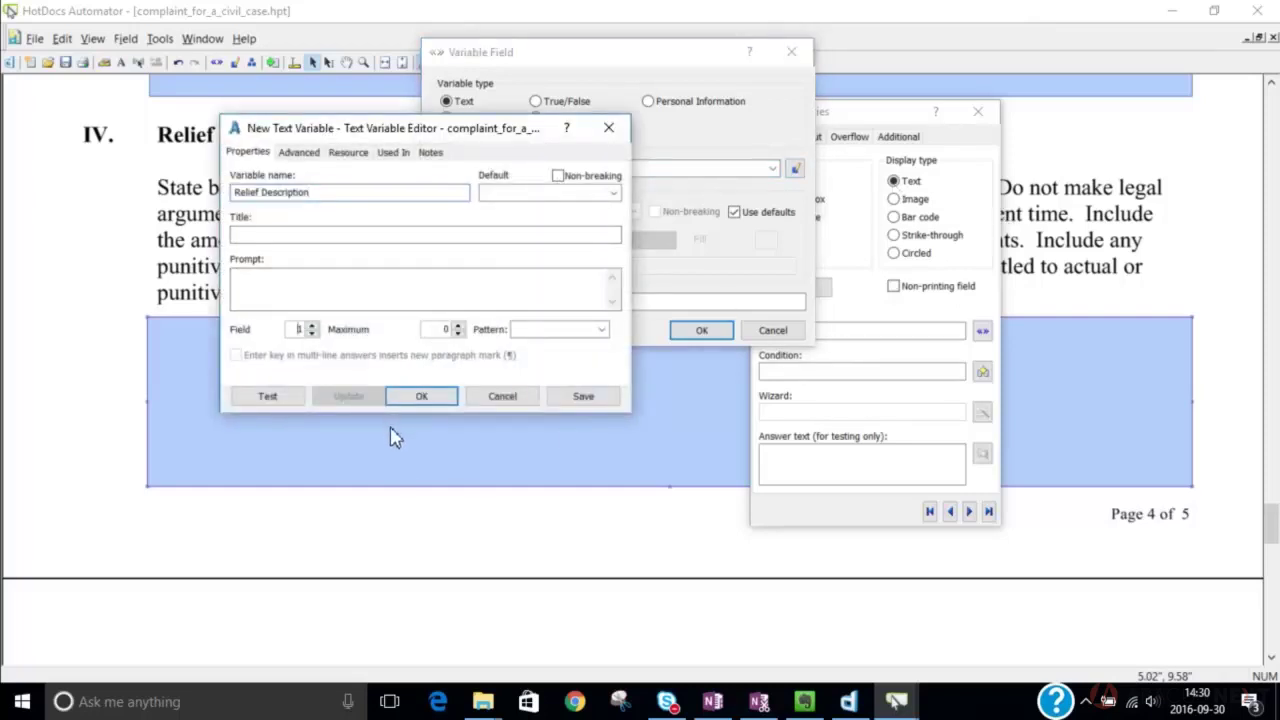
type("2")
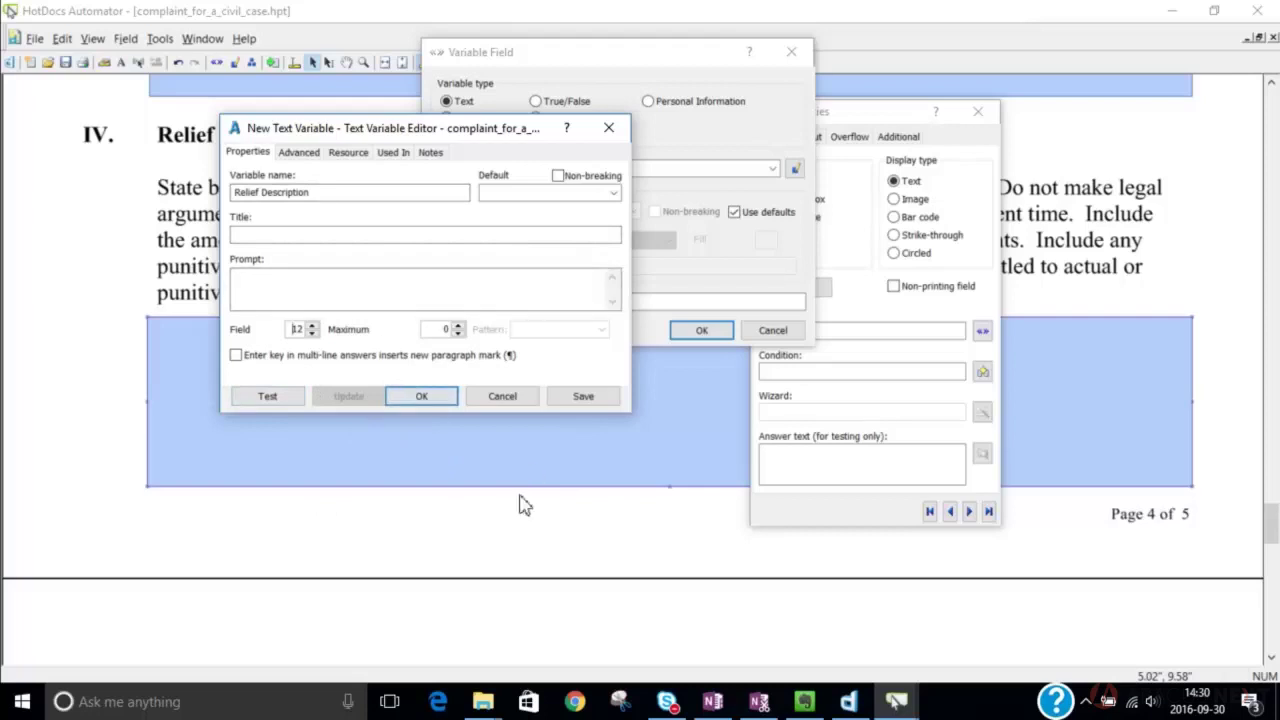
key("Return")
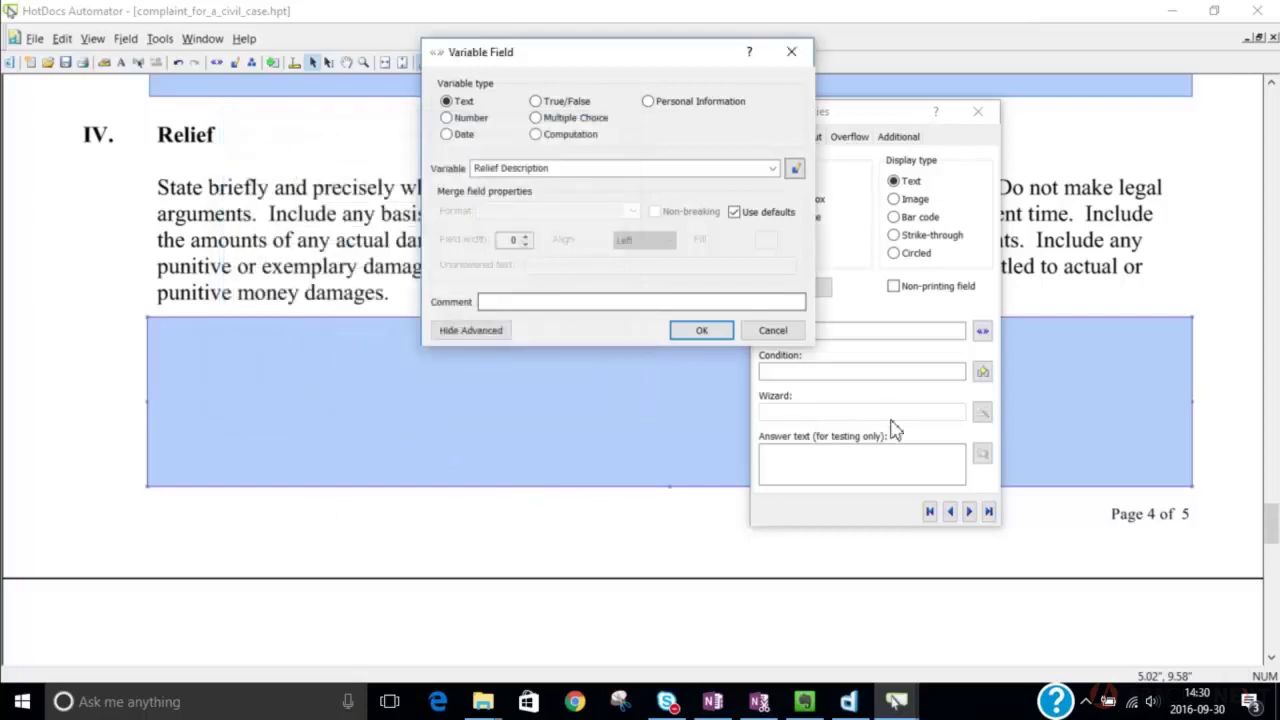
key("Return")
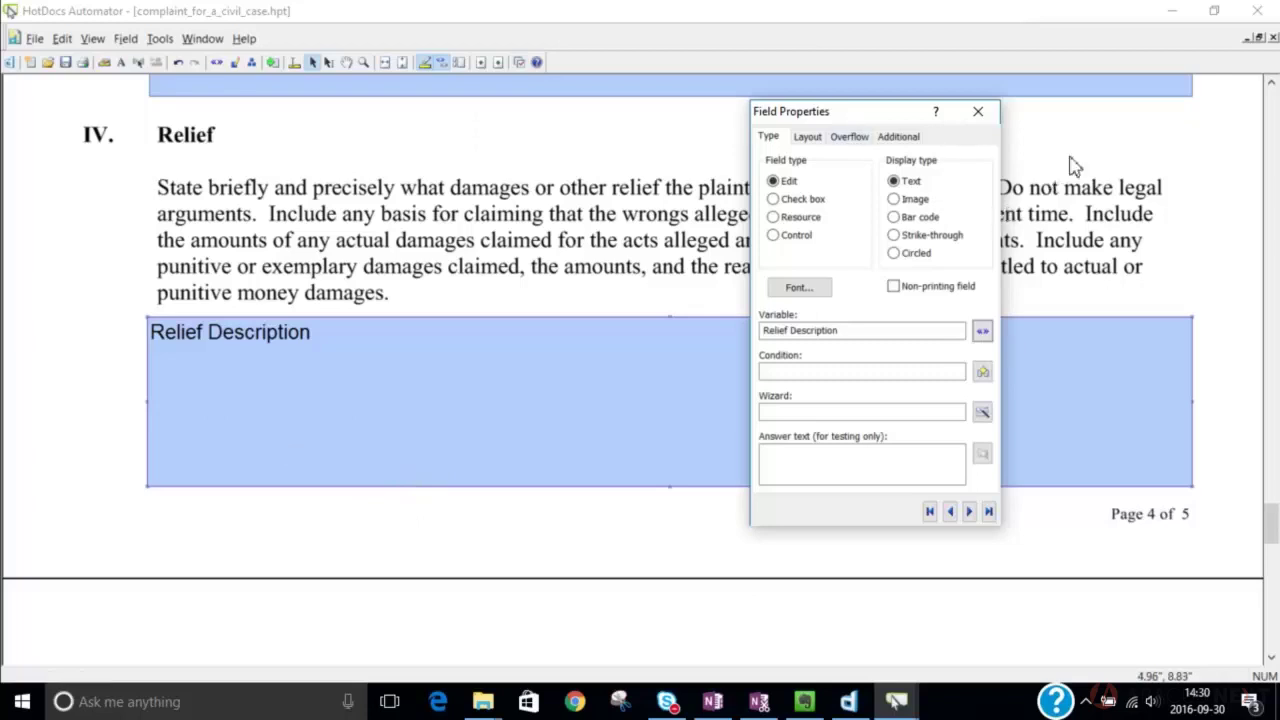
key("ctrl+Tab")
key("ctrl+Tab")
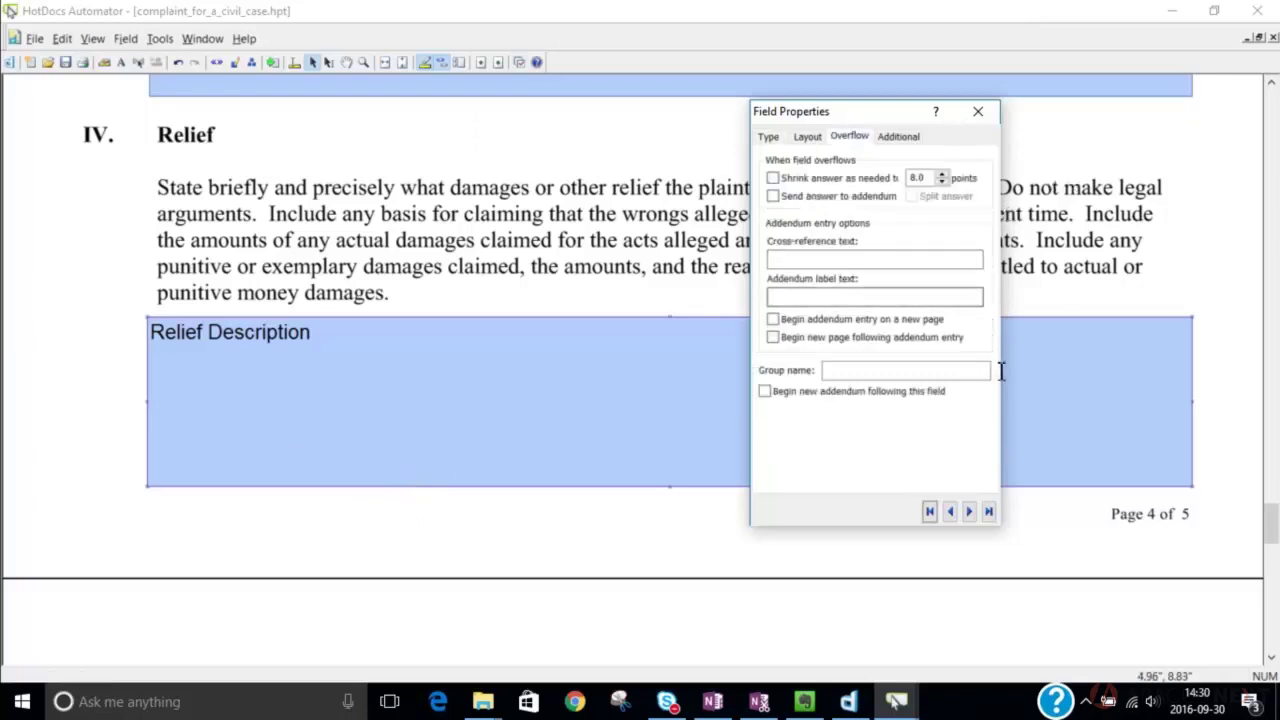
Name the Relief field's overflow group 'Relief Description' and continue to the next field
left_click(998, 371)
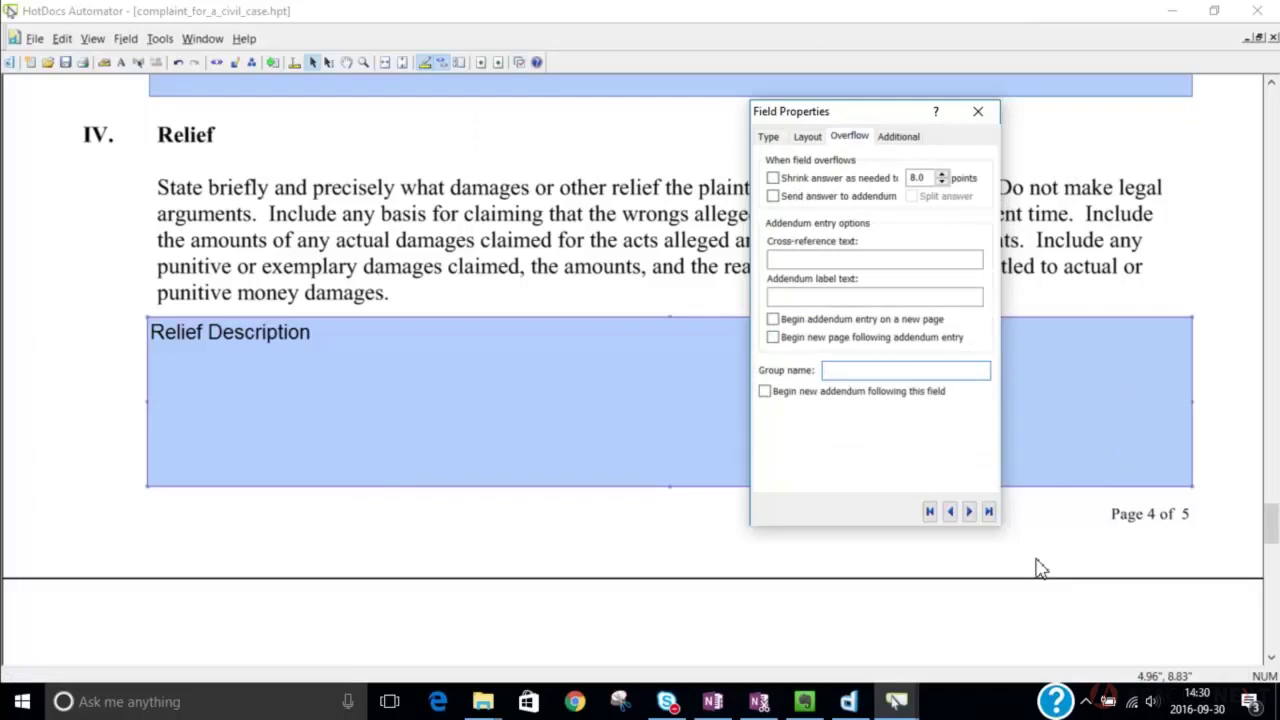
type("ReliefGroup")
key("shift+Home")
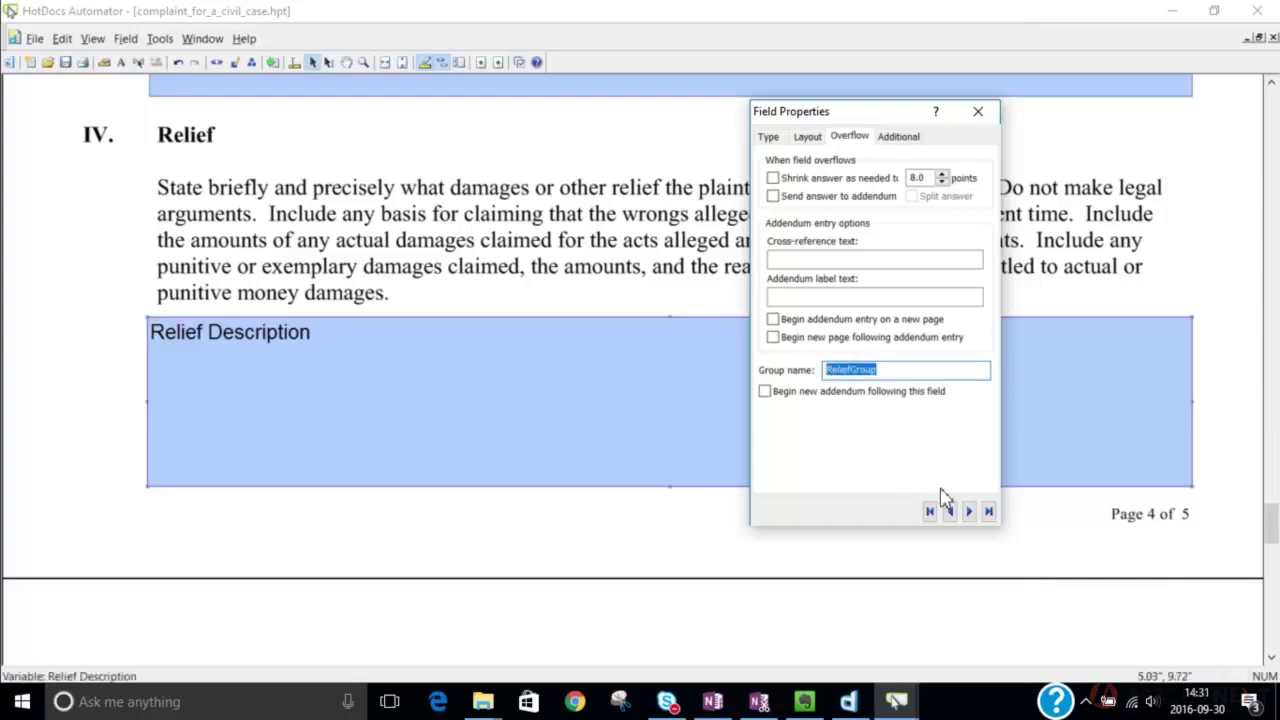
type("Re")
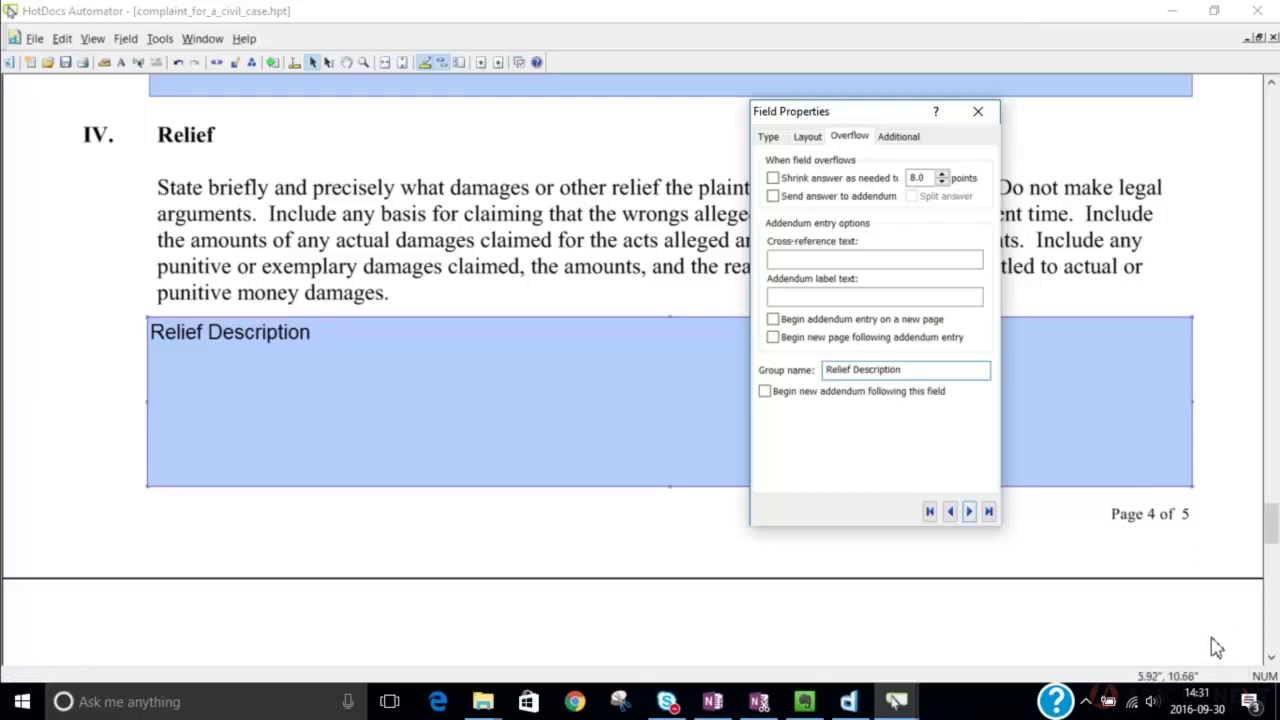
key("Return")
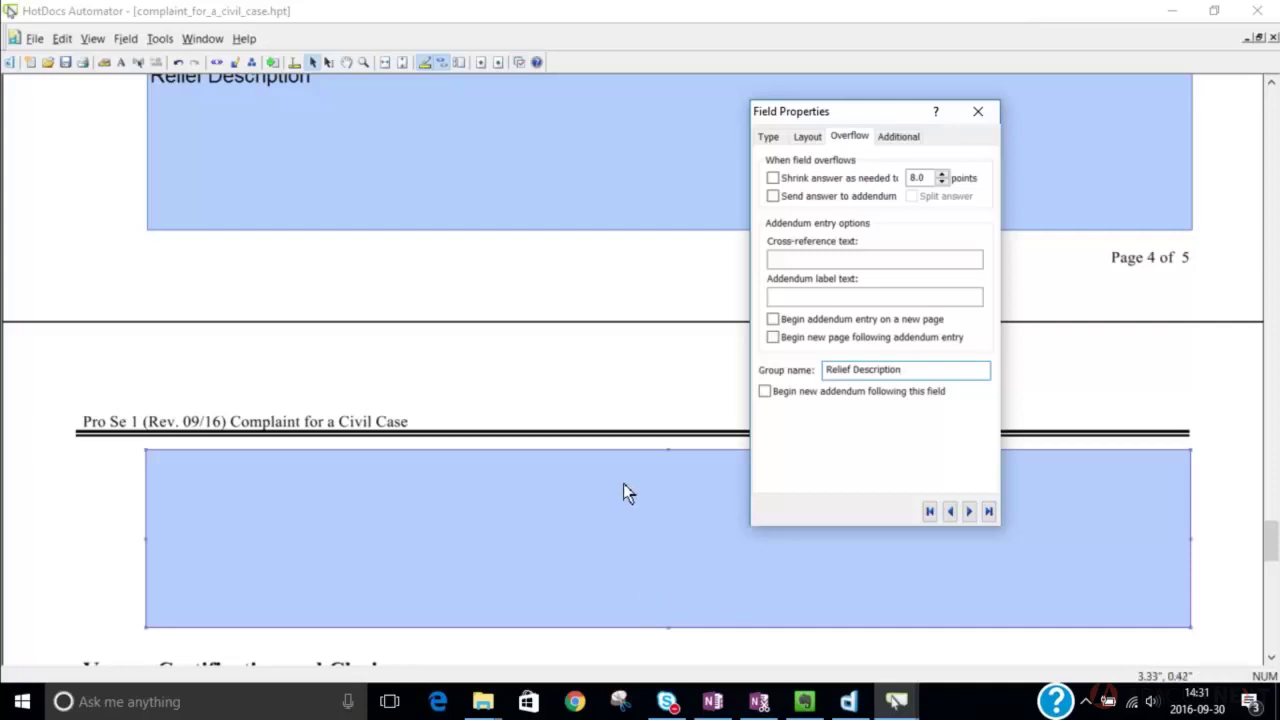
Confirm the page 5 continuation field's type and variable settings, then close Field Properties
left_click(1045, 226)
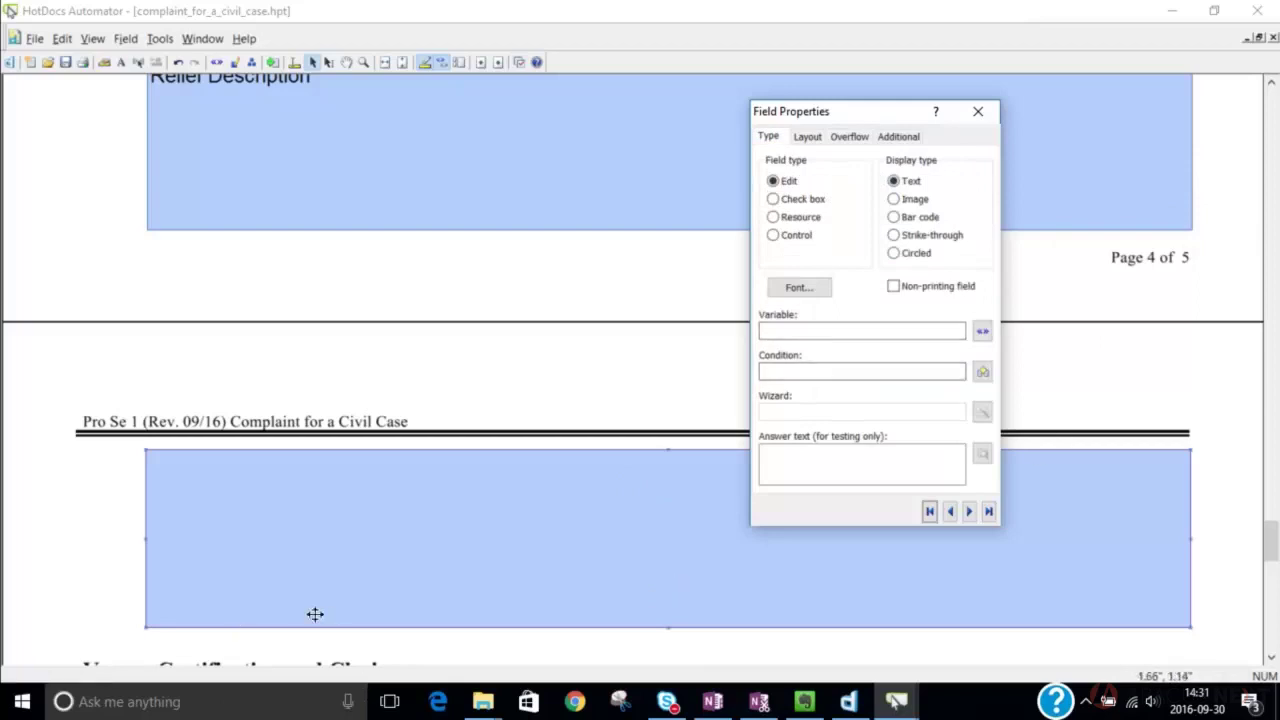
left_click(984, 412)
key("Escape")
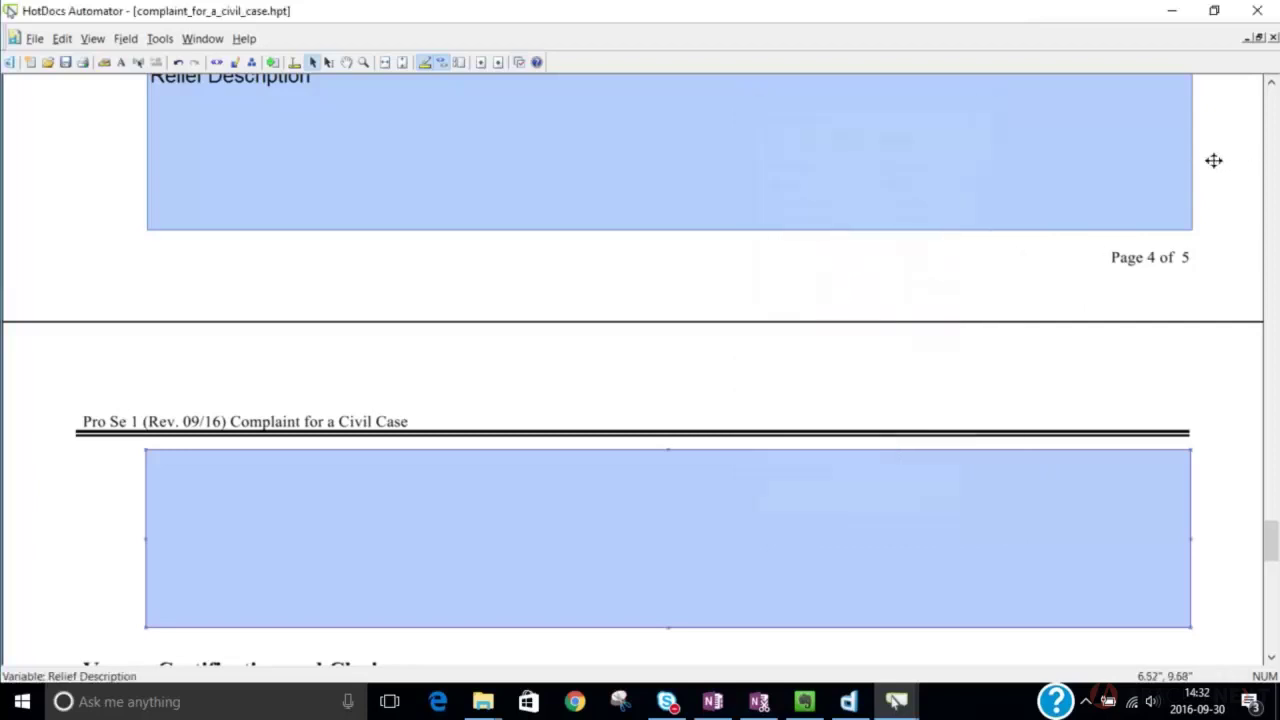
Select the Relief Description field and start a test assembly of the template
scroll(868, 443, "up", 1)
scroll(866, 440, "up", 1)
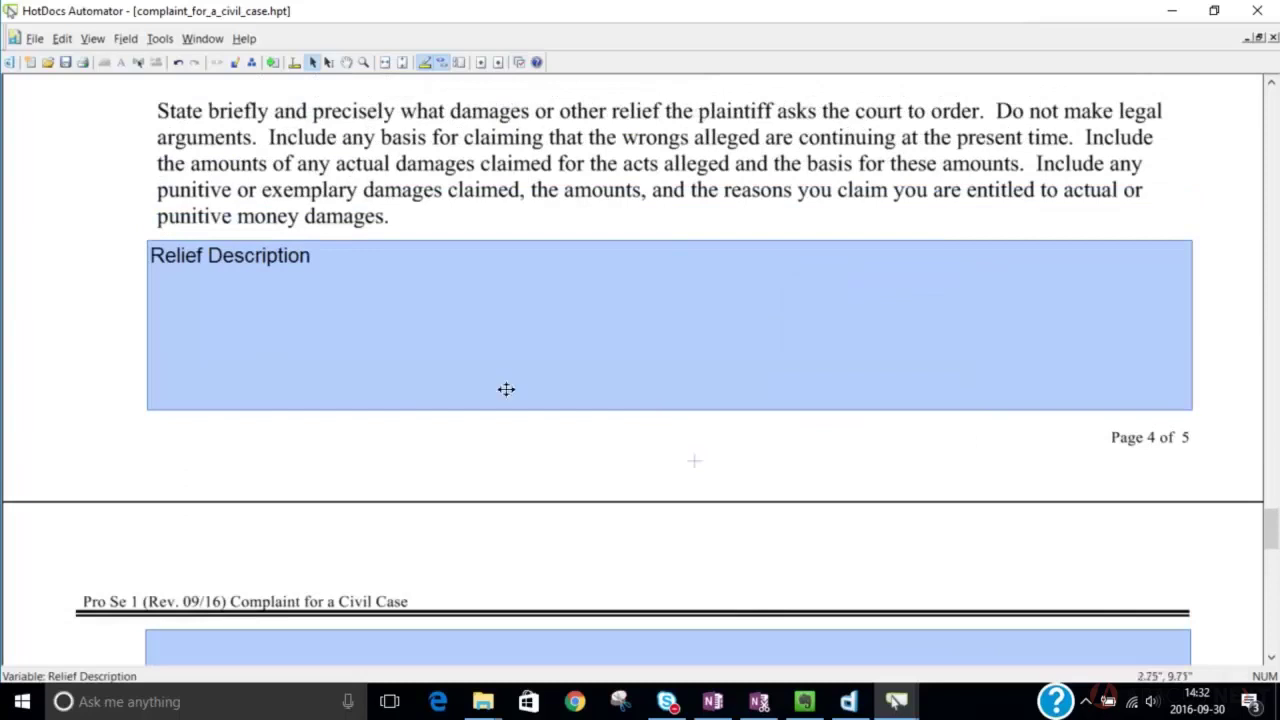
left_click_drag(506, 389, 506, 392)
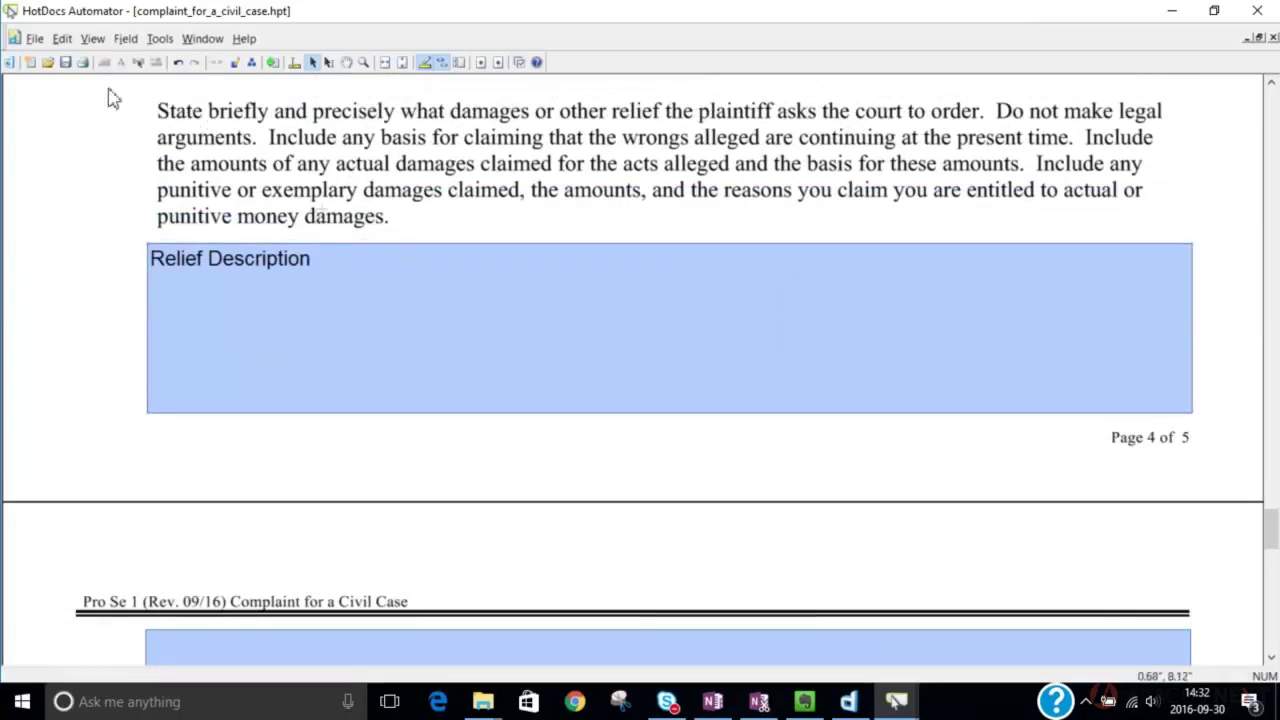
left_click(346, 62)
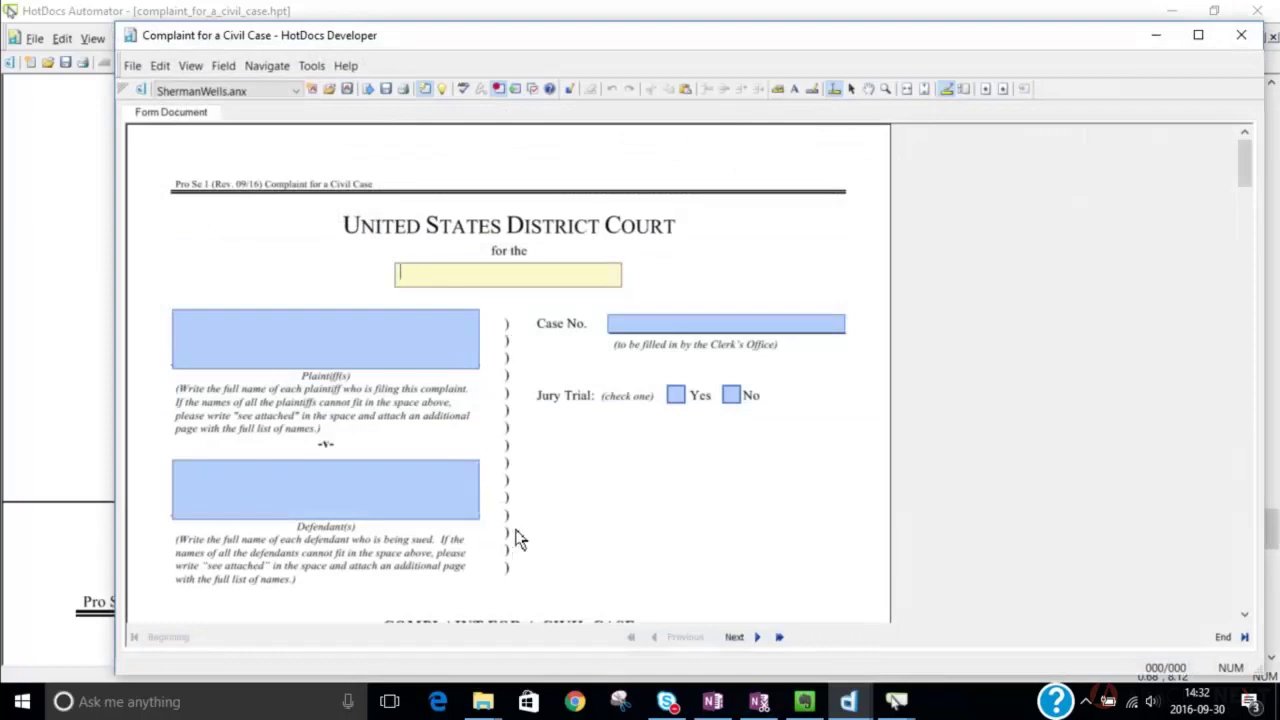
Type a line of placeholder text into the Relief answer field
scroll(750, 565, "down", 3)
scroll(750, 565, "down", 5)
scroll(750, 565, "down", 5)
scroll(750, 565, "down", 5)
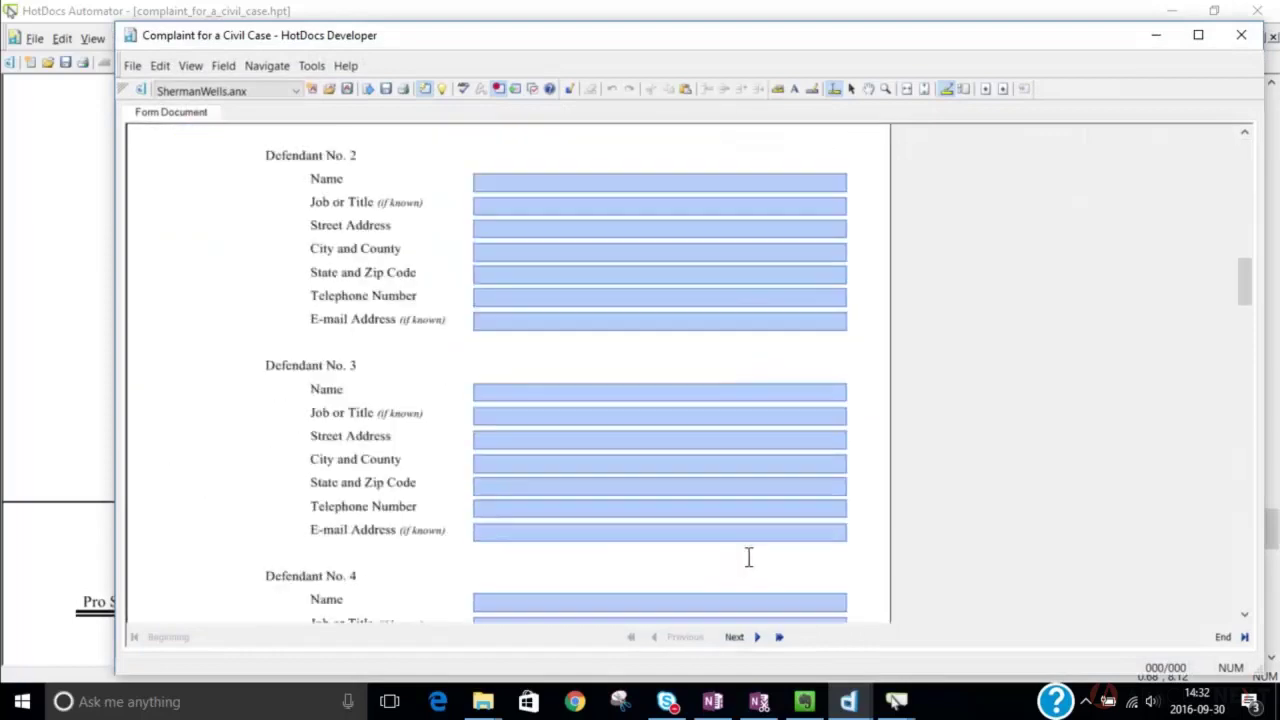
scroll(748, 557, "down", 5)
scroll(748, 557, "down", 5)
scroll(748, 557, "down", 5)
scroll(748, 557, "down", 5)
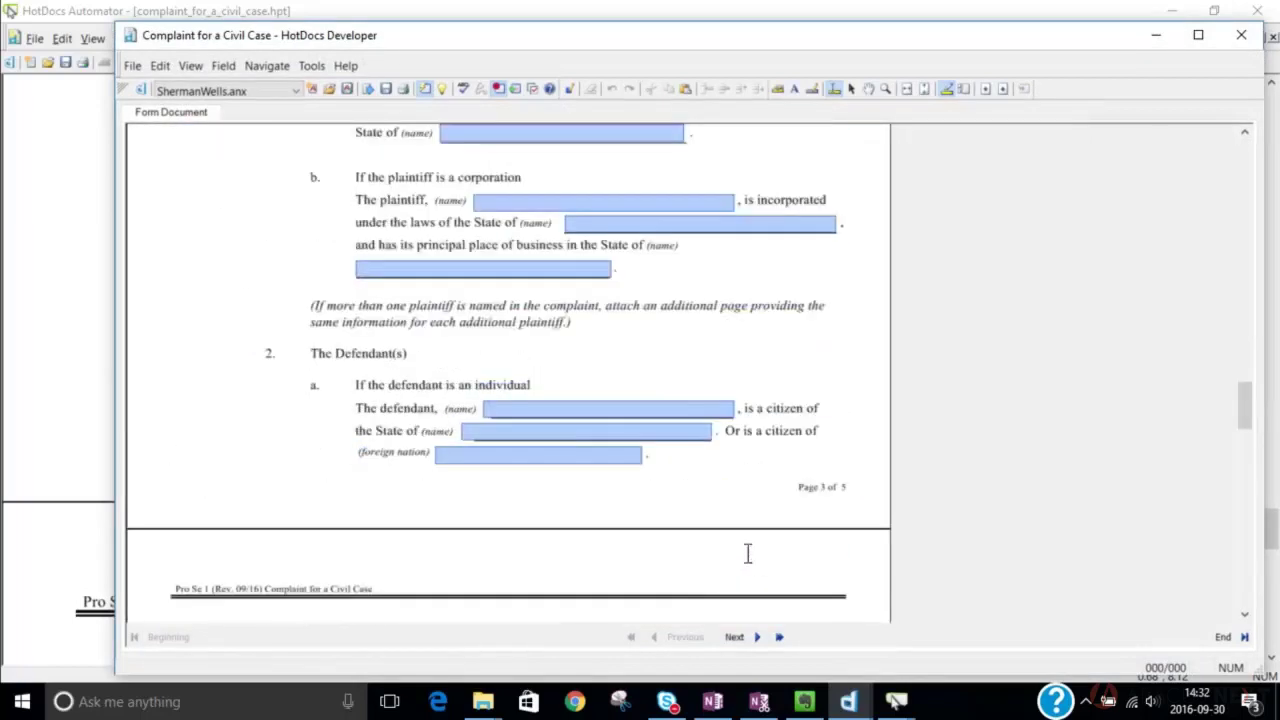
scroll(748, 553, "down", 5)
scroll(748, 553, "down", 5)
scroll(748, 553, "down", 3)
scroll(748, 552, "down", 2)
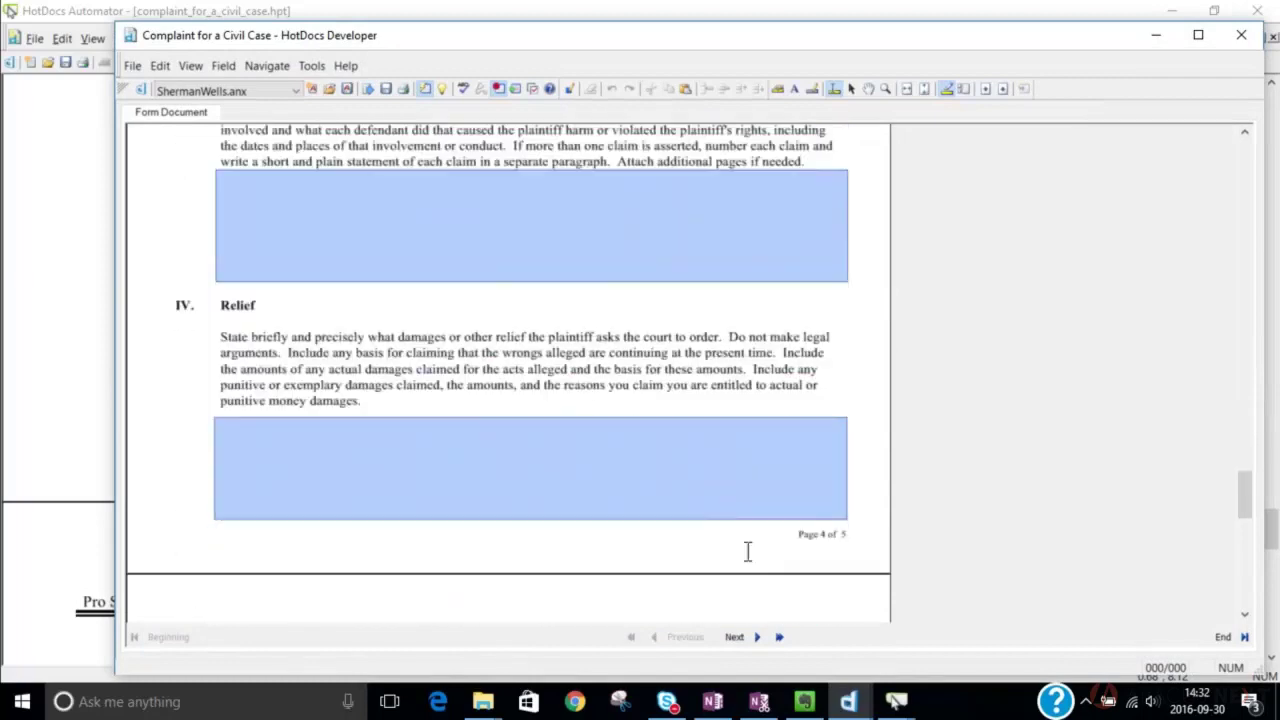
left_click(469, 583)
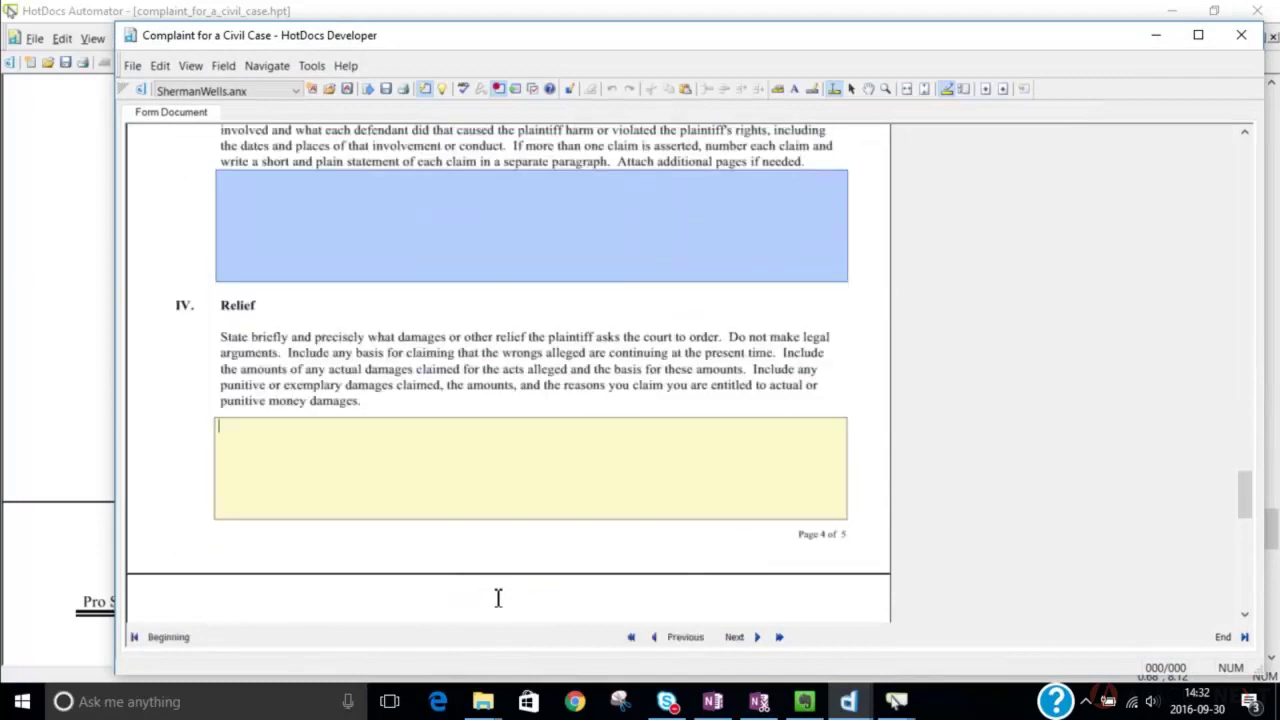
type(";alksjdflkaj ;lkja;sdlkfja ;sd;flkaj")
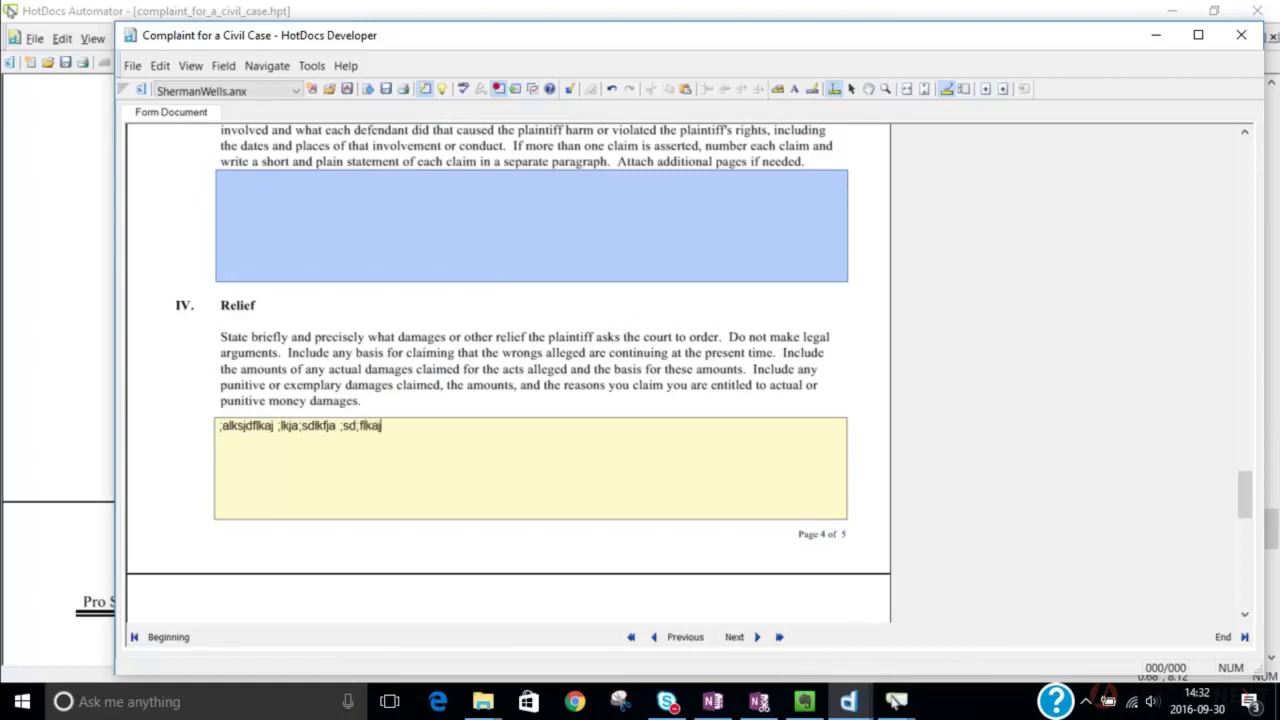
type("sdf;lkaj ;lkj;lkj ;akdfj;aklsdjf;al")
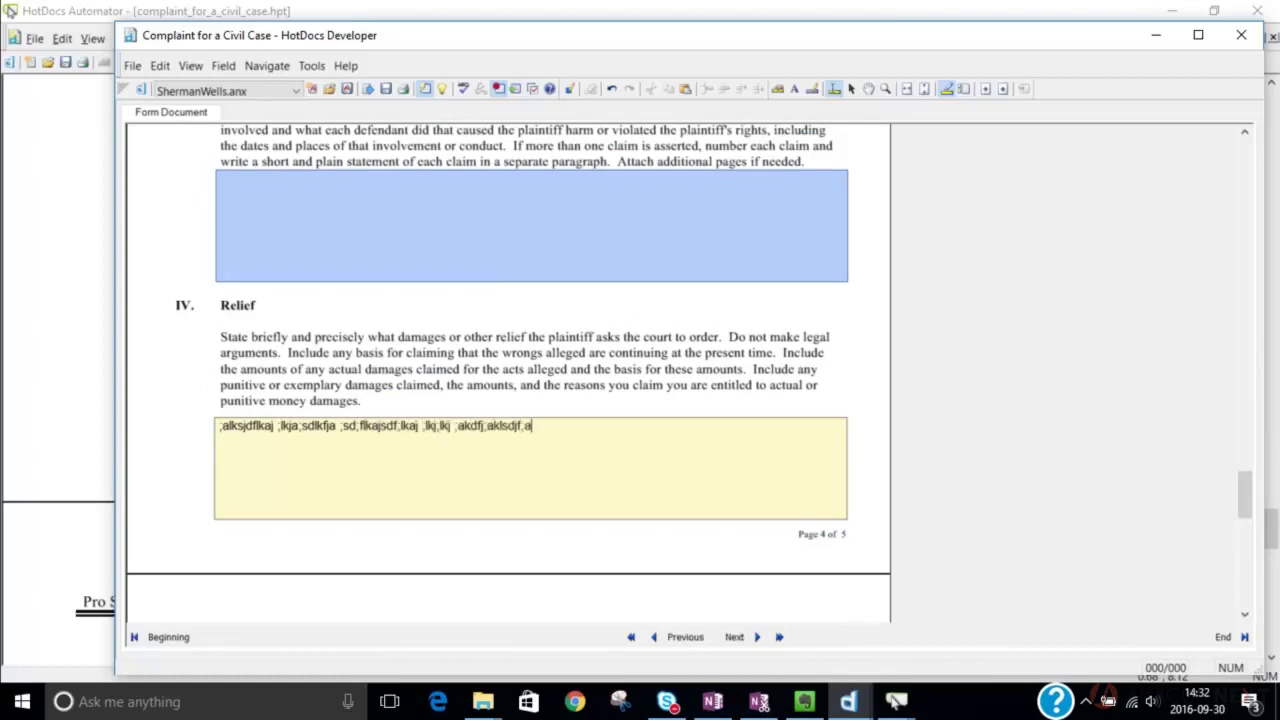
type("dkfj;alk ;flkaj;sdfkdja;sdkfj a;sldkfja;")
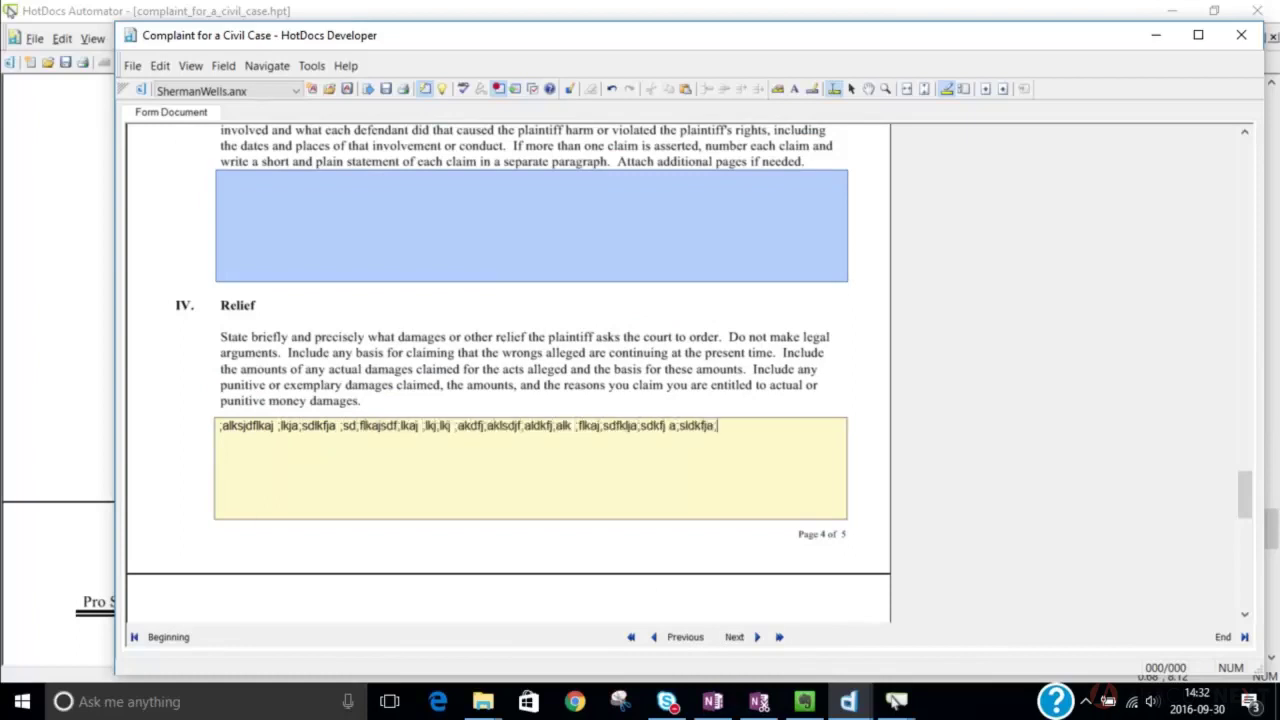
type("sdkfj a;lkj;a;kld jf;akdjf;alkjsd f")
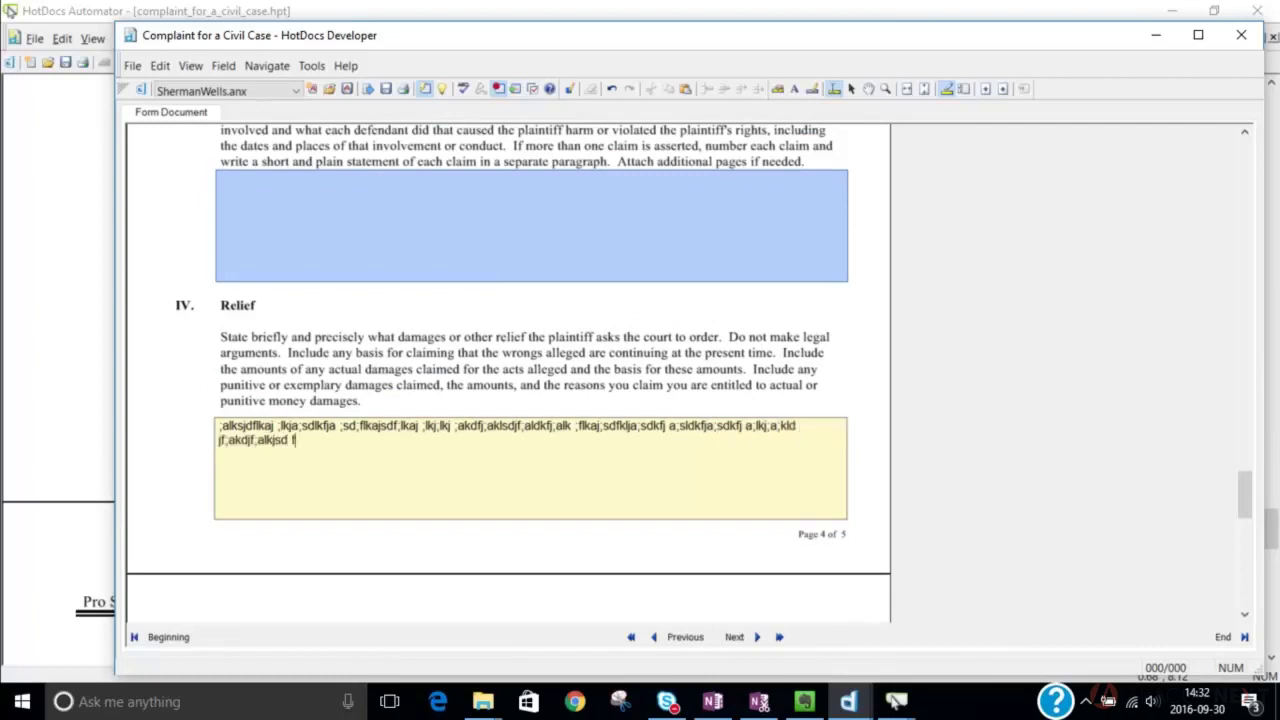
type(";alksdjf;aklsdjf;asdkfj;alkdfja ;lkj;lkja;")
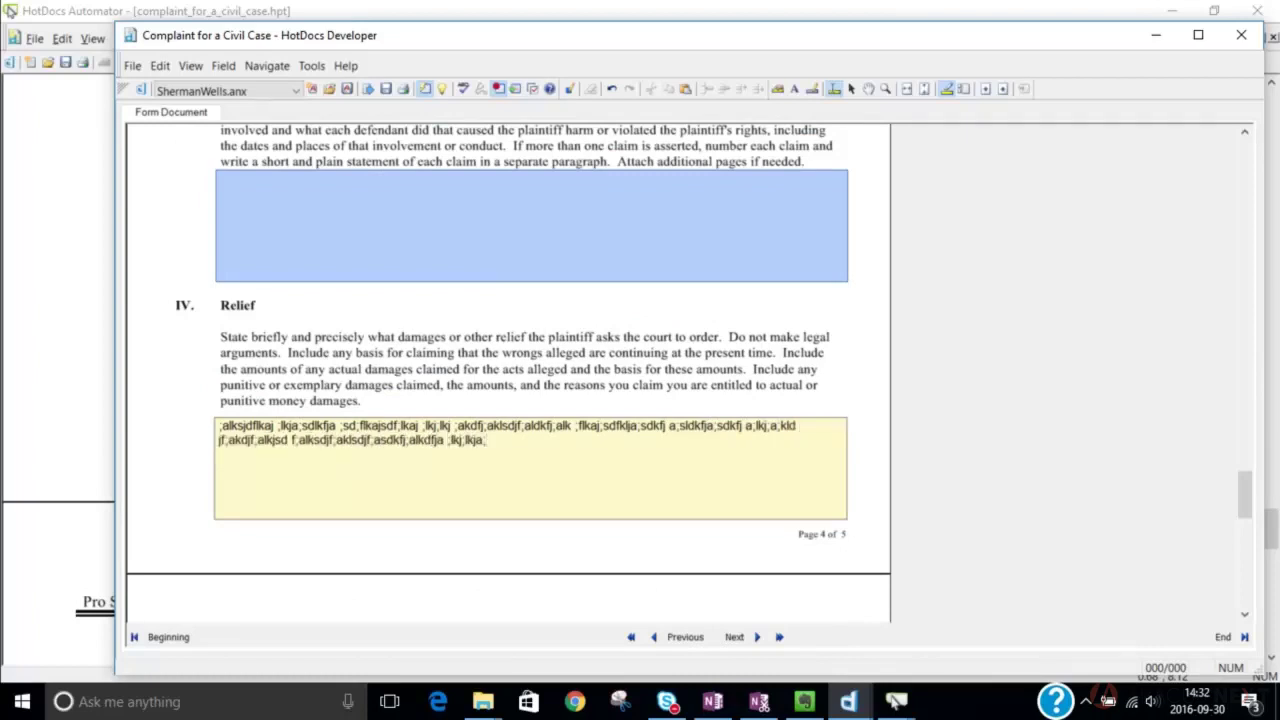
Copy the placeholder text and paste it four more times so it overflows the Relief box
key("shift+Up")
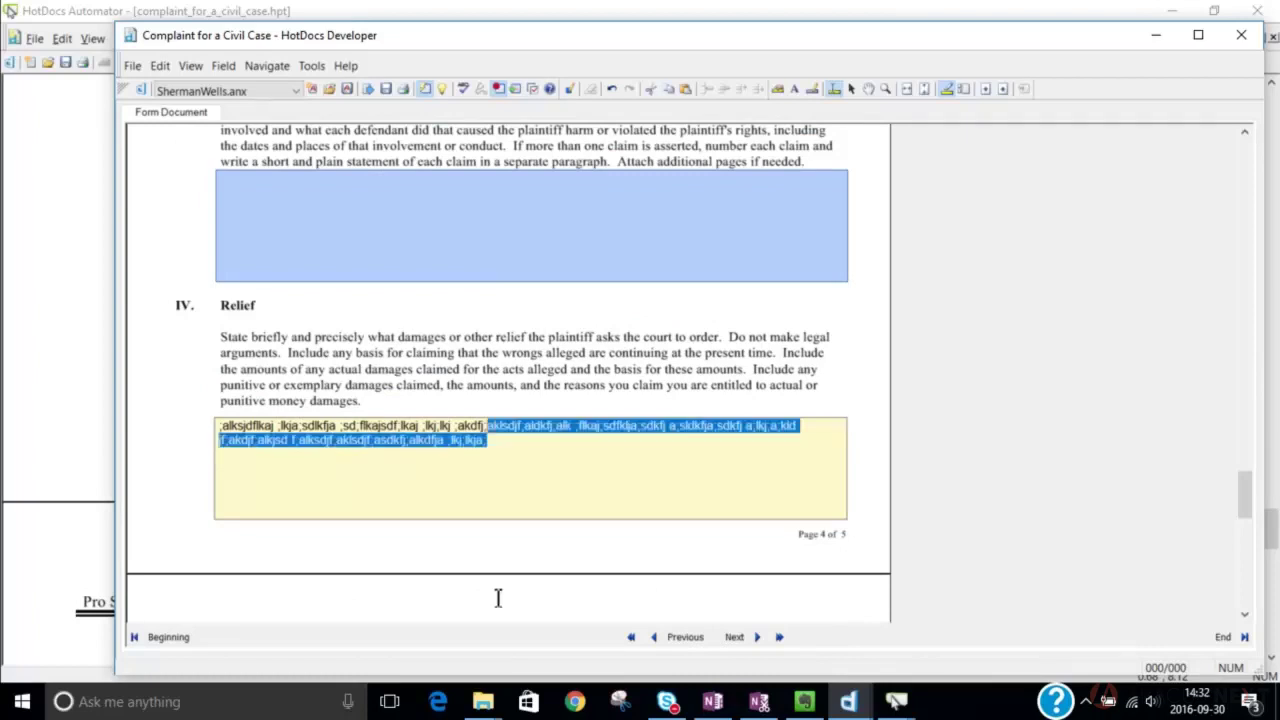
key("shift+Left")
key("shift+Left")
key("shift+Left")
key("shift+Left")
key("shift+Left")
key("shift+Left")
key("shift+Left")
key("shift+Left")
key("shift+Left")
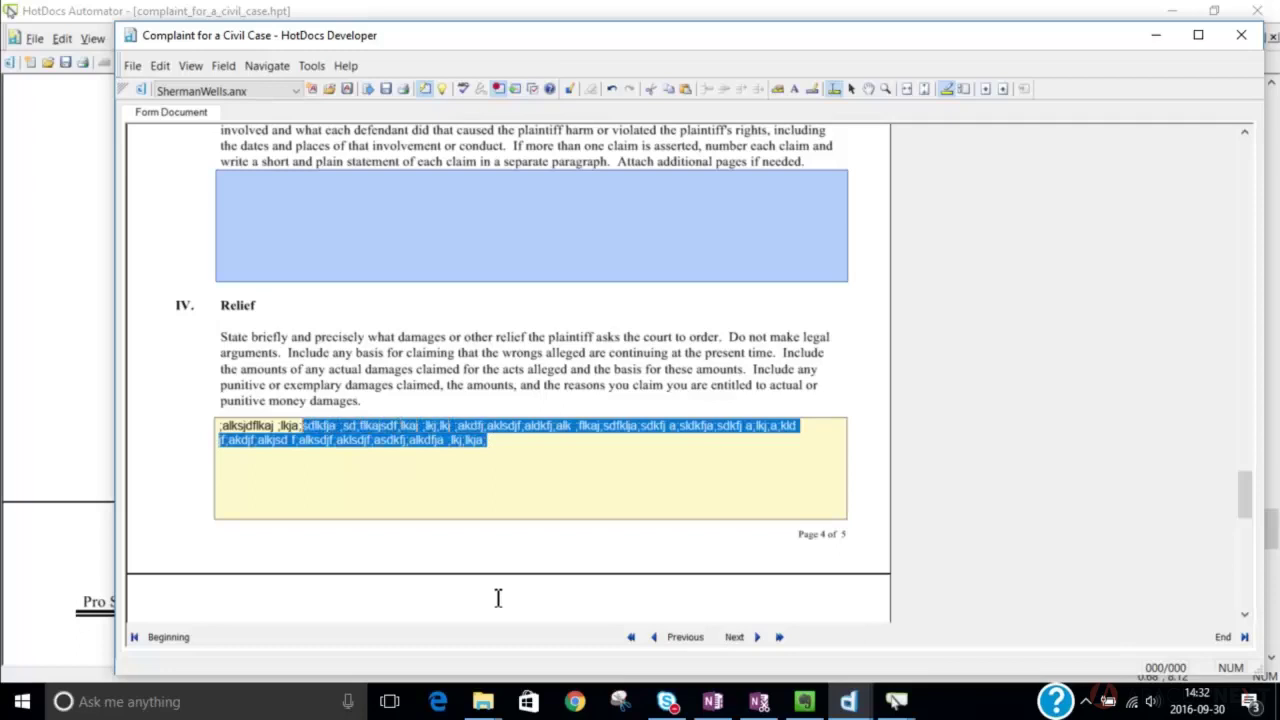
key("shift+Left")
key("shift+Left")
key("shift+Left")
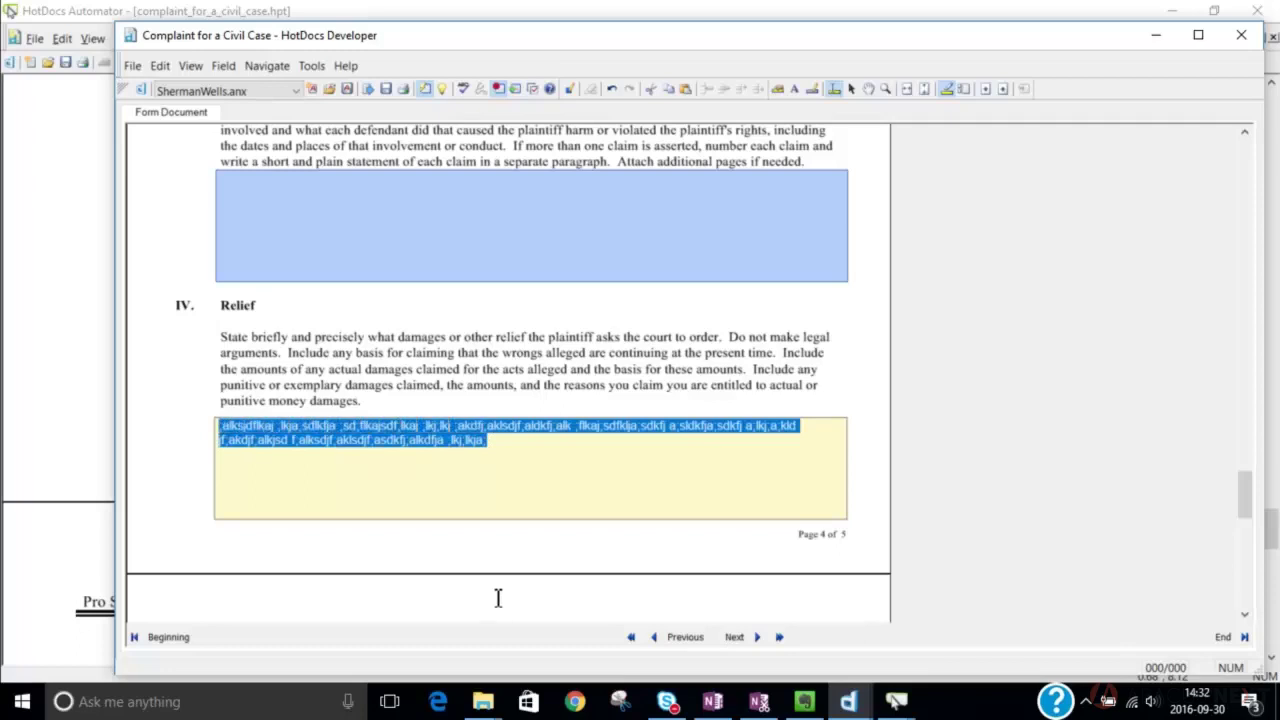
key("Left")
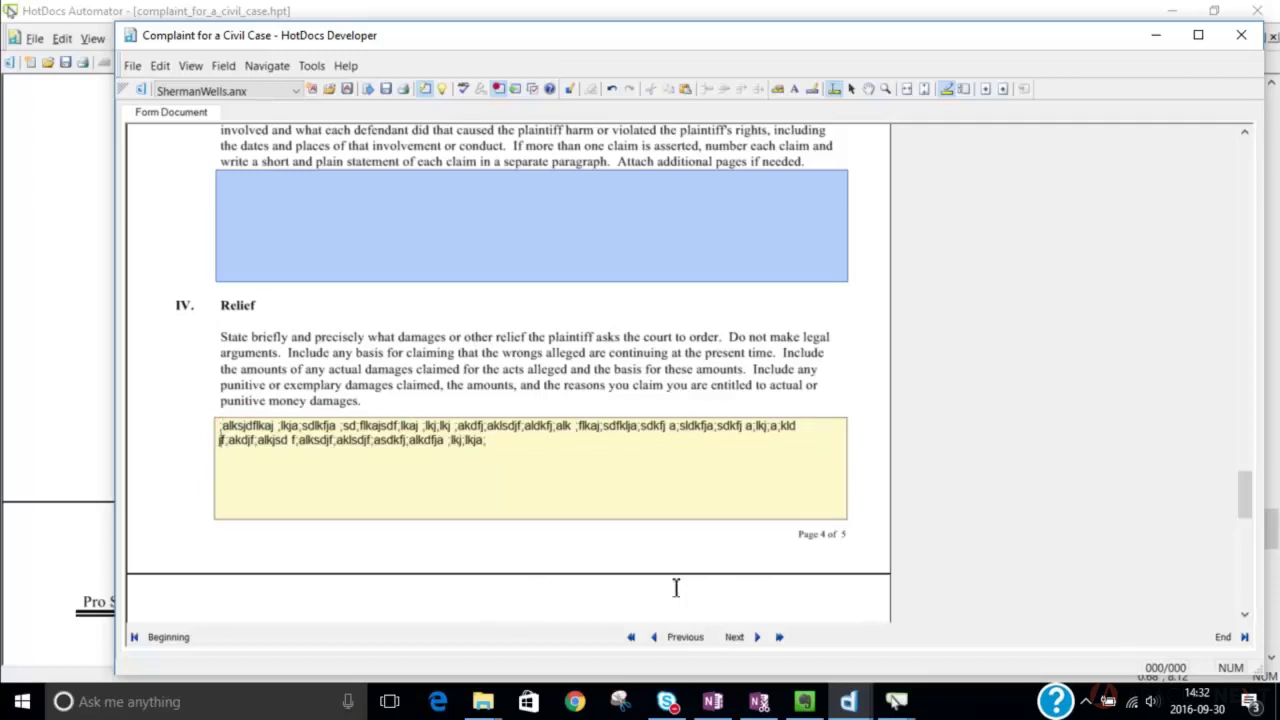
key("ctrl+End")
key("ctrl+v")
key("ctrl+v")
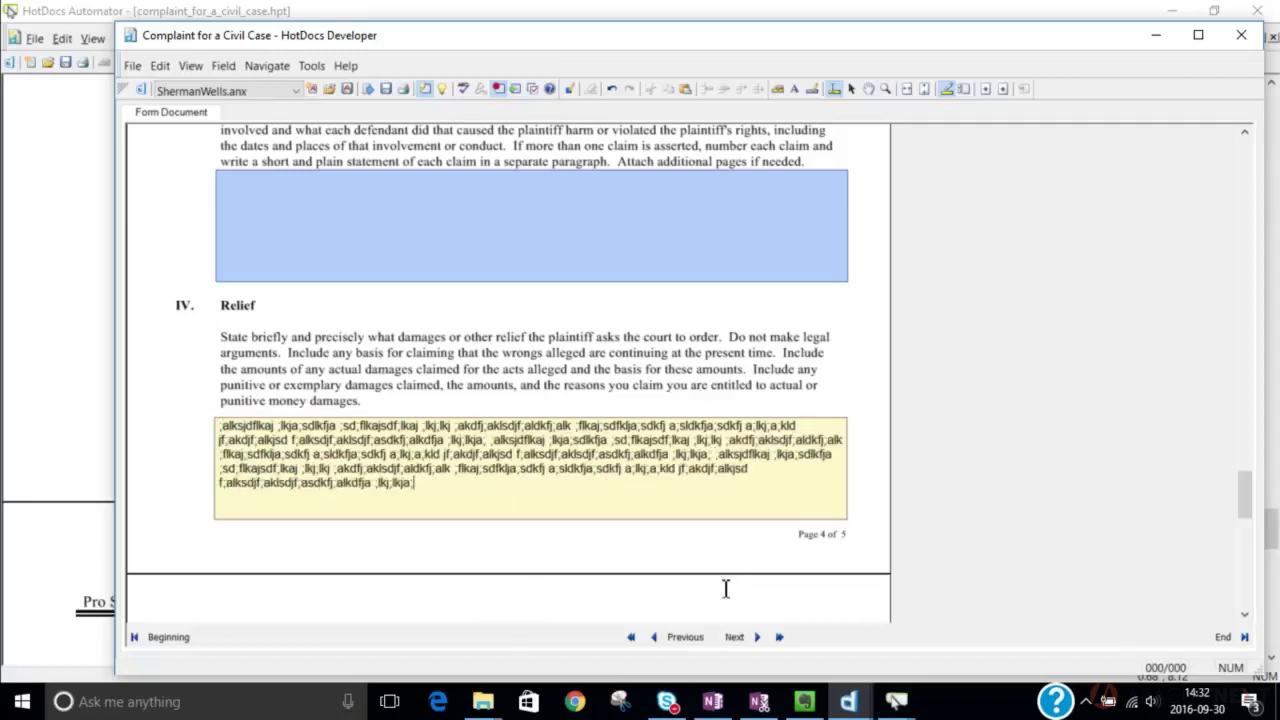
key("ctrl+v")
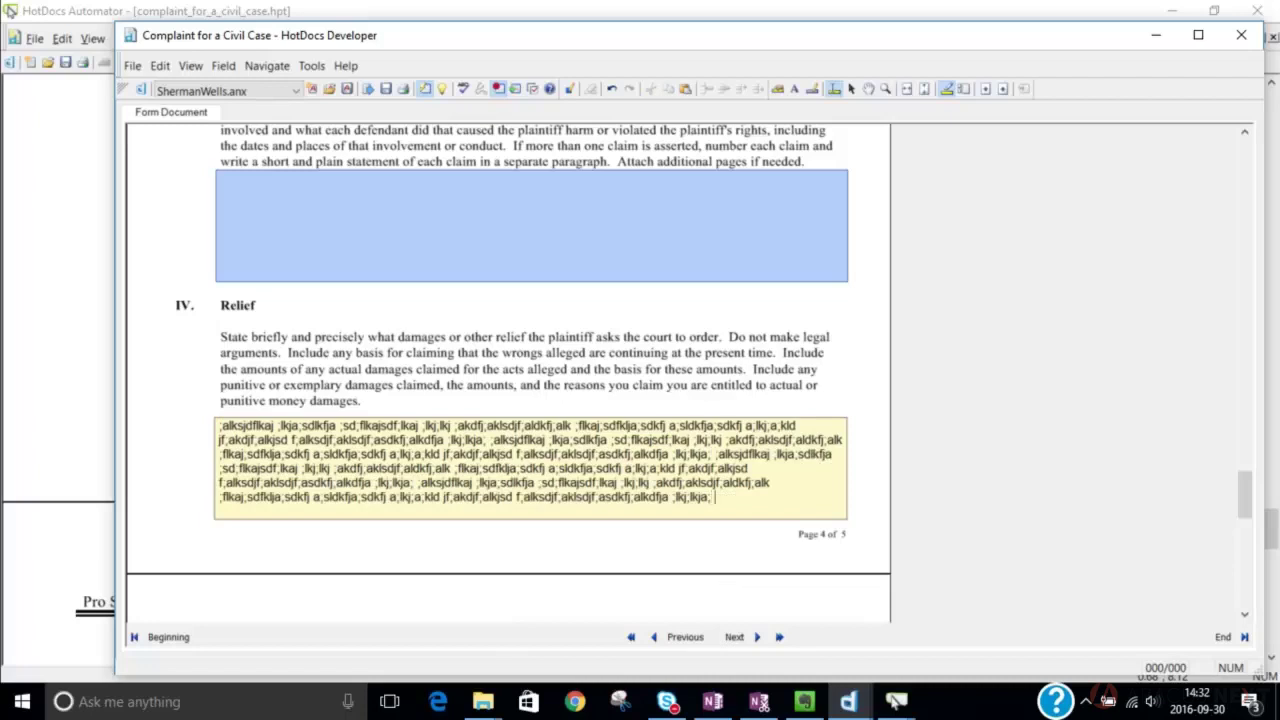
key("ctrl+v")
key("ctrl+v")
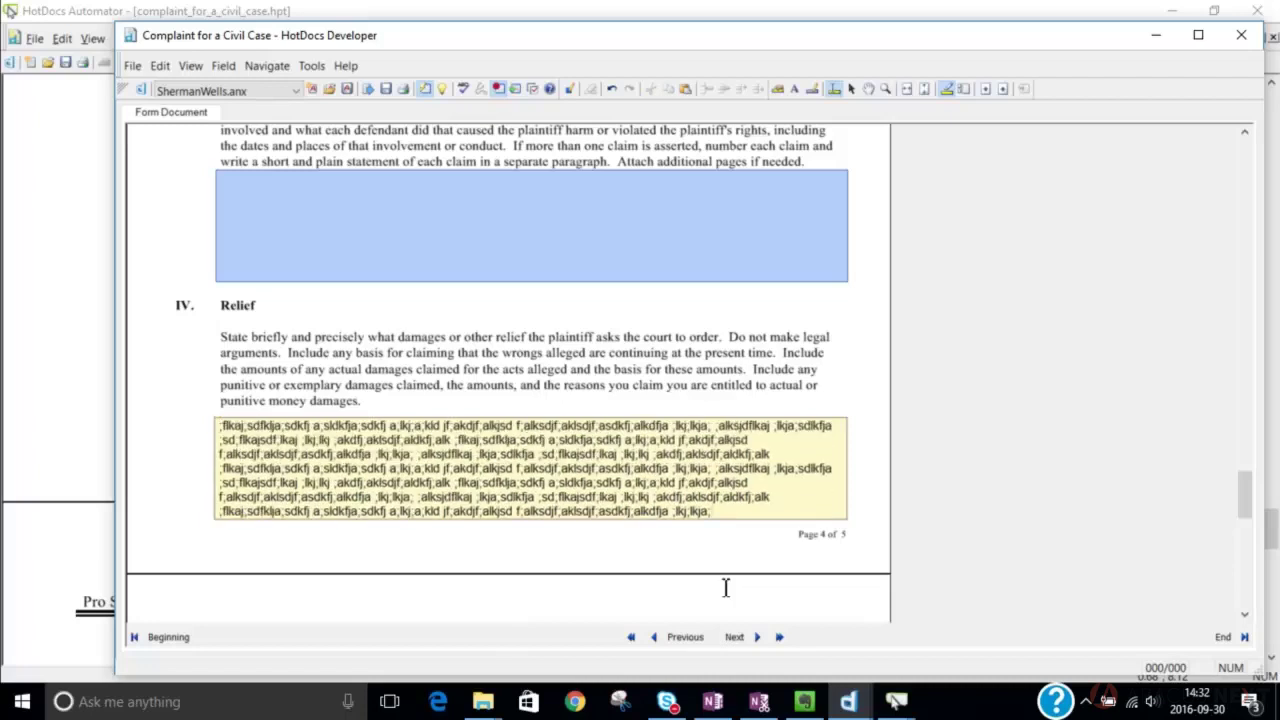
key("ctrl+v")
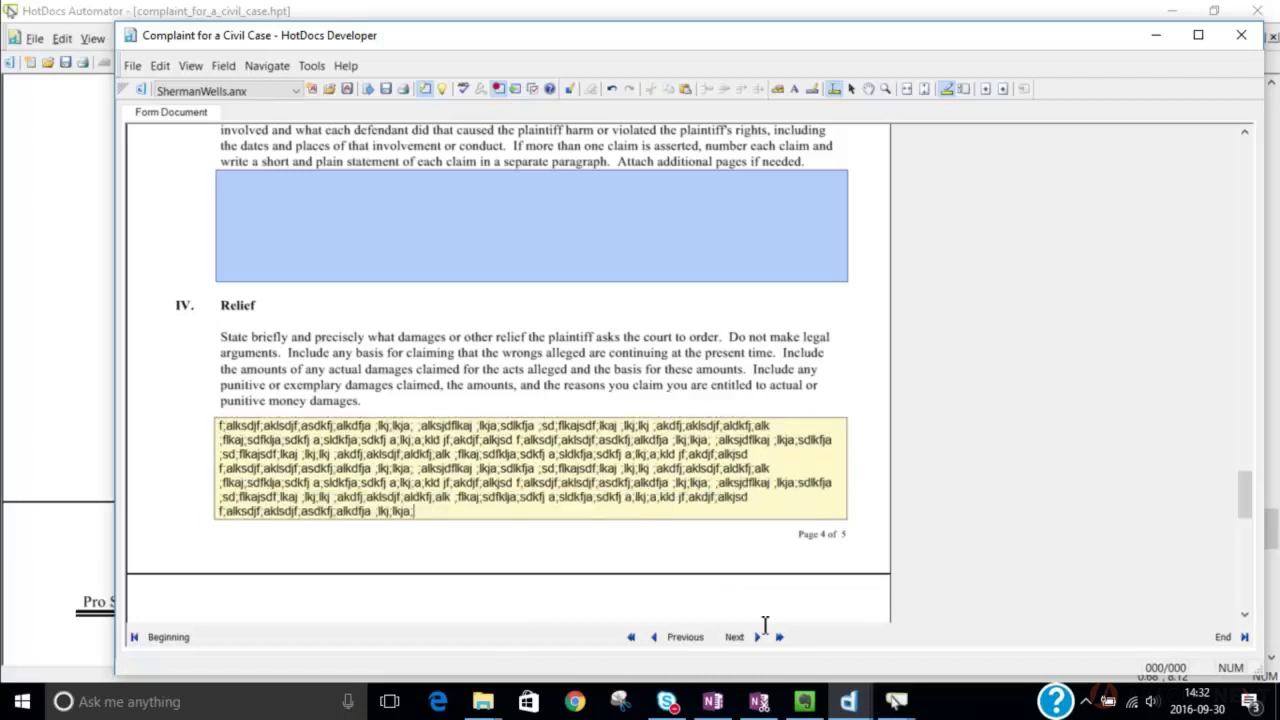
left_click(758, 637)
Check the Relief overflow on page 5, return to the Relief answer, and close the test assembly
scroll(790, 615, "up", 2)
scroll(793, 612, "up", 3)
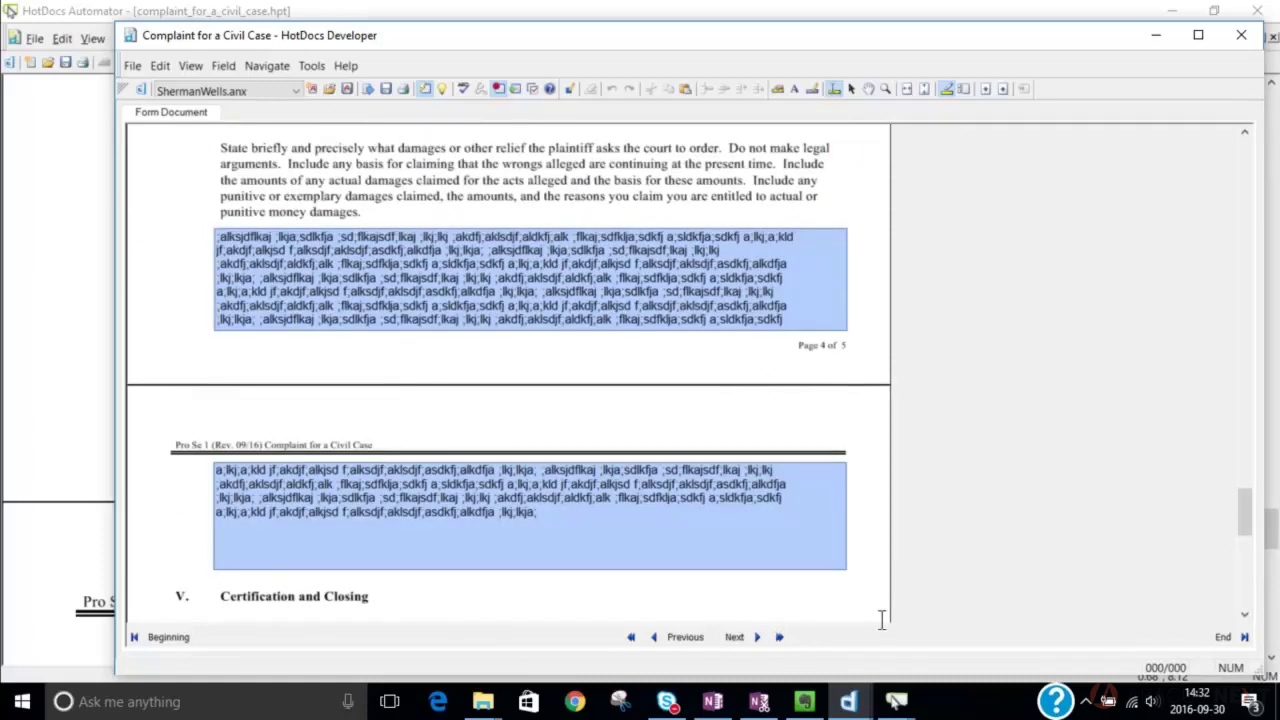
left_click(708, 640)
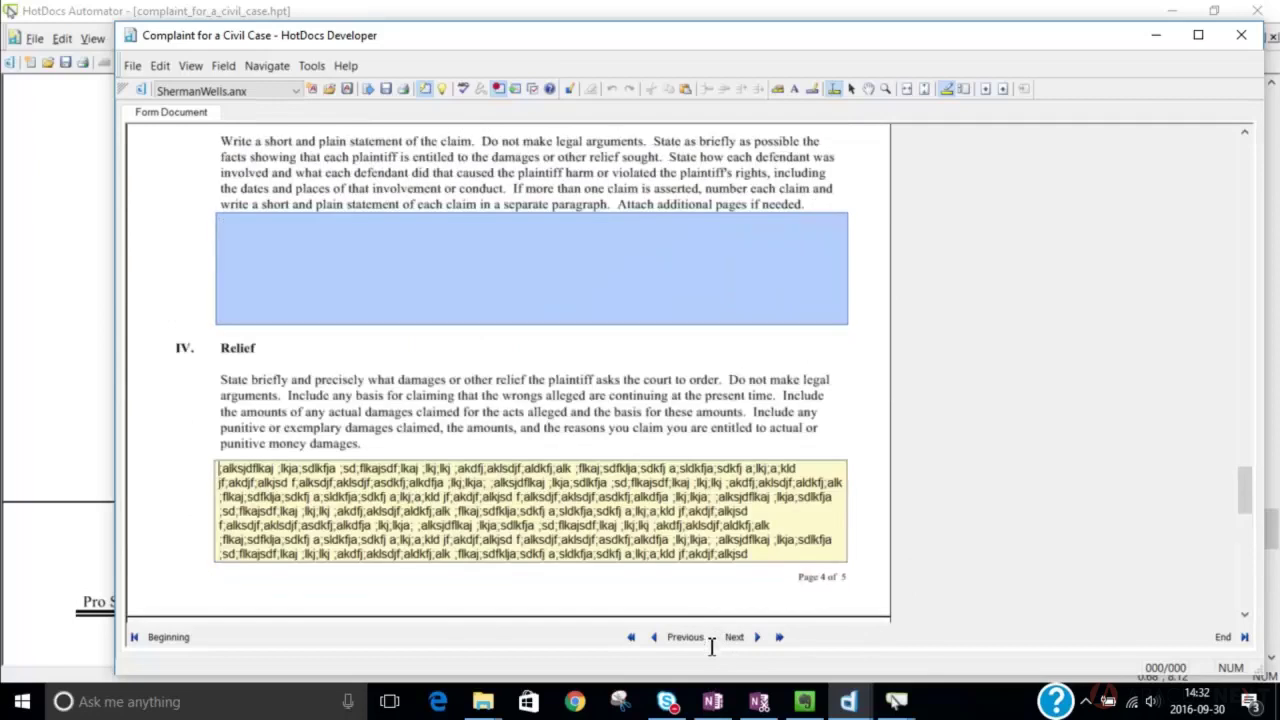
left_click(712, 508)
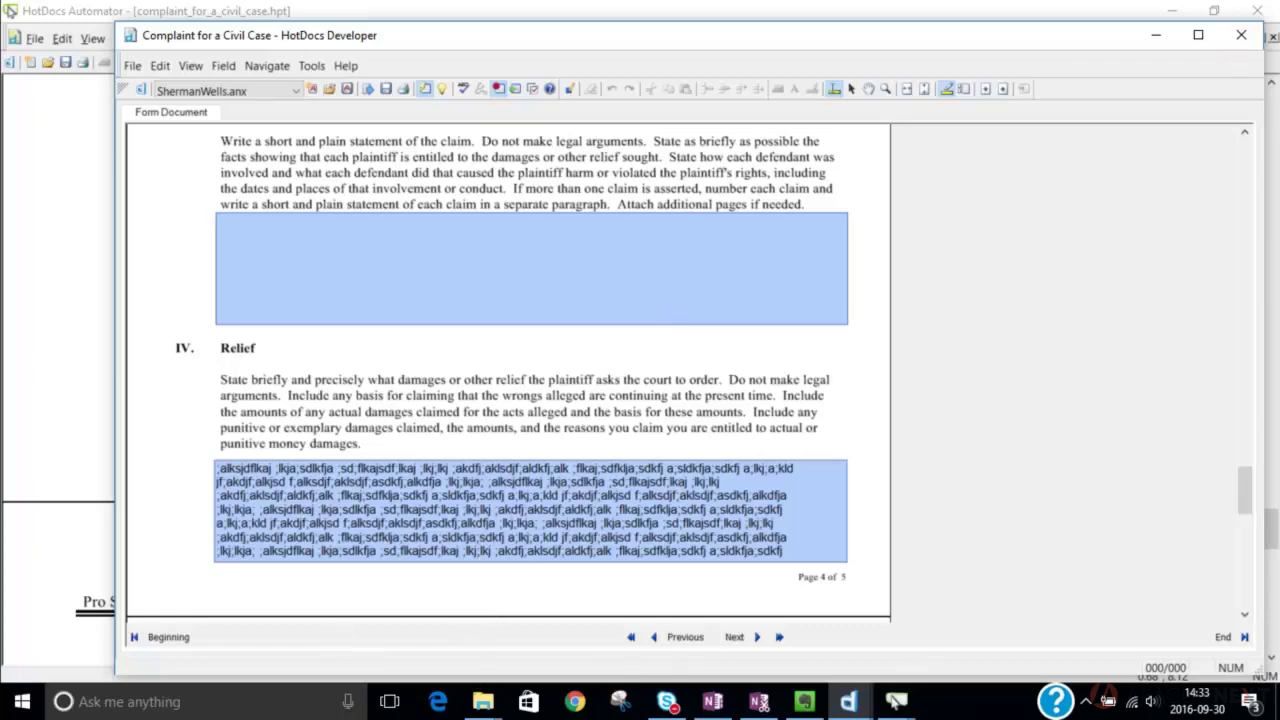
left_click(1241, 35)
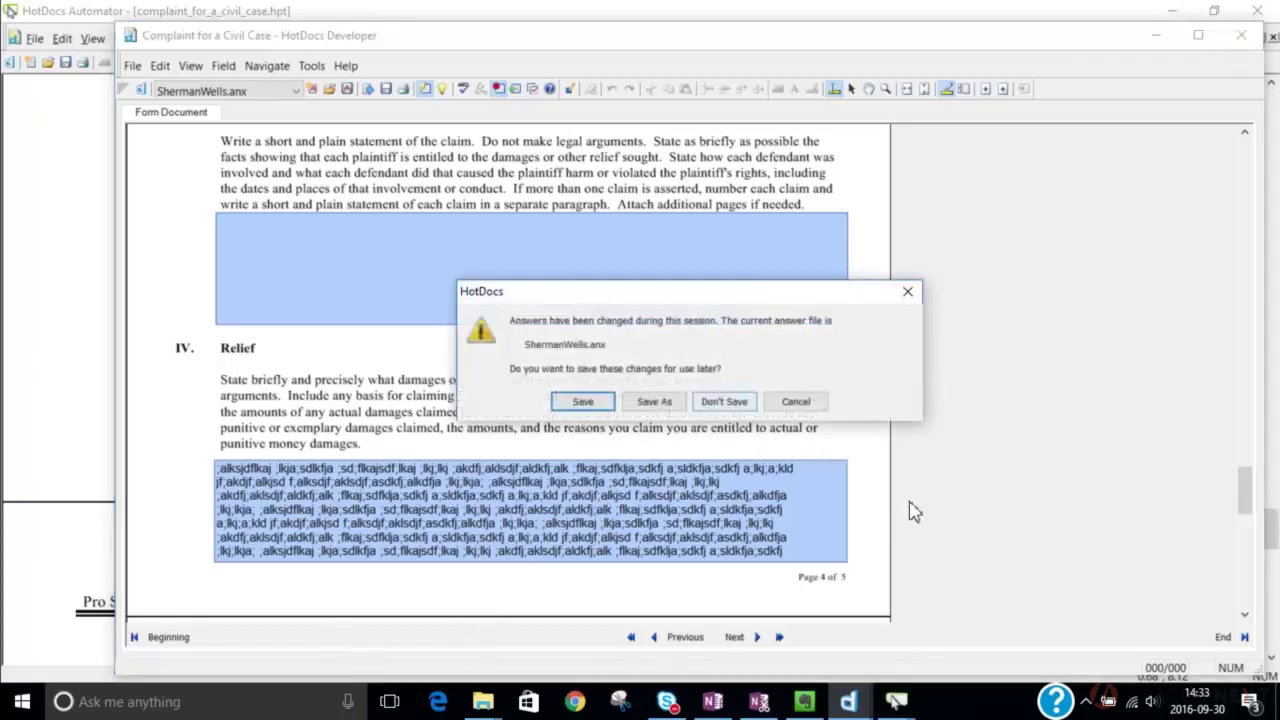
Discard the test answers and switch back to the Life Insurance Application 20160930.hpt template
left_click(723, 401)
left_click(203, 38)
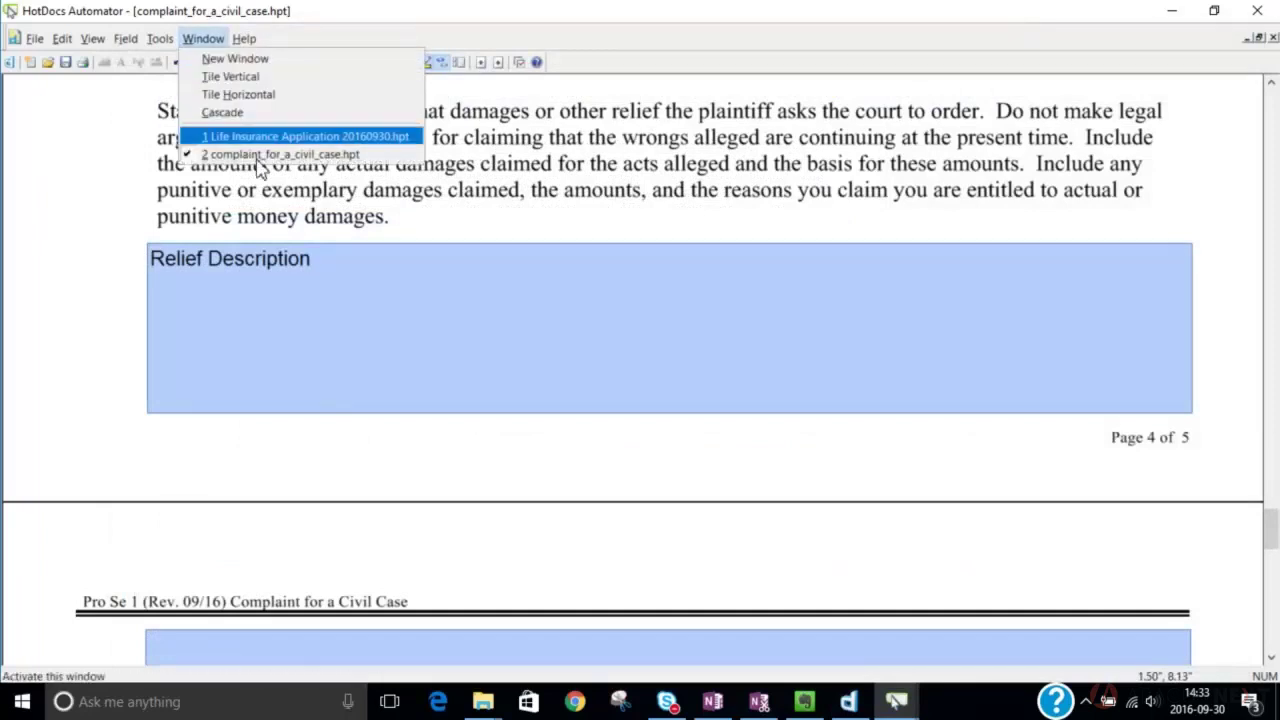
key("Up")
key("Return")
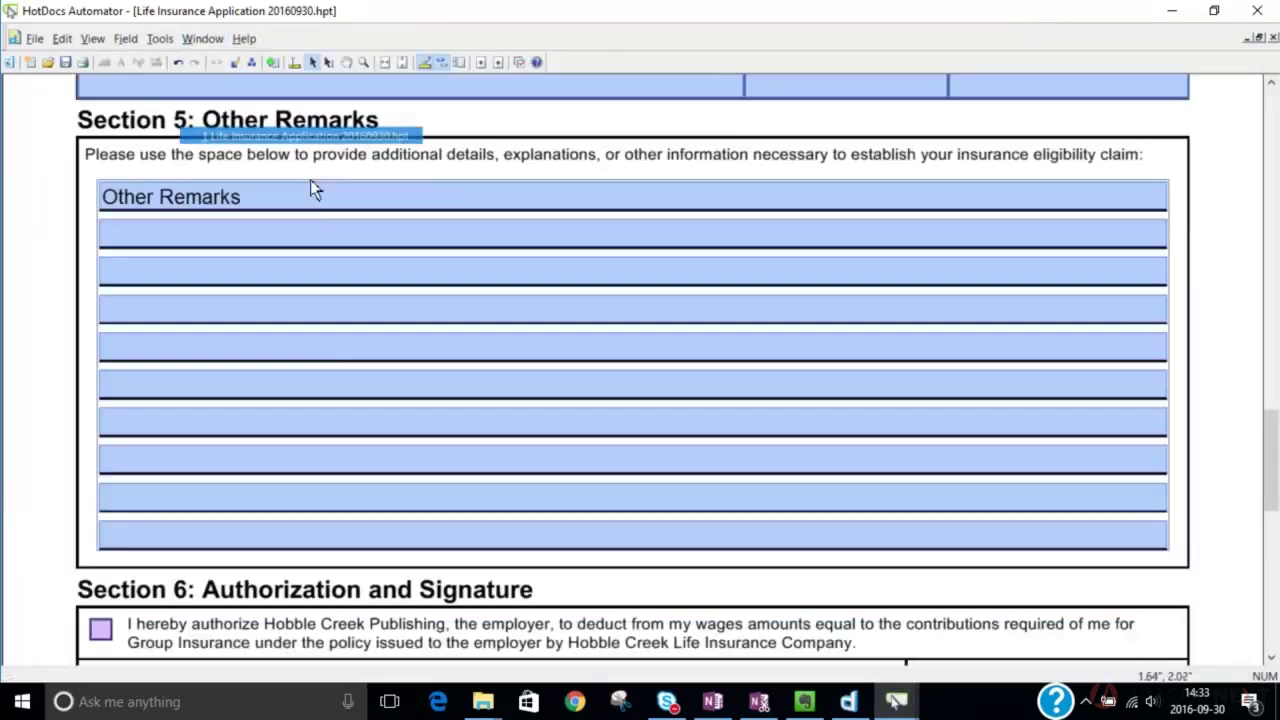